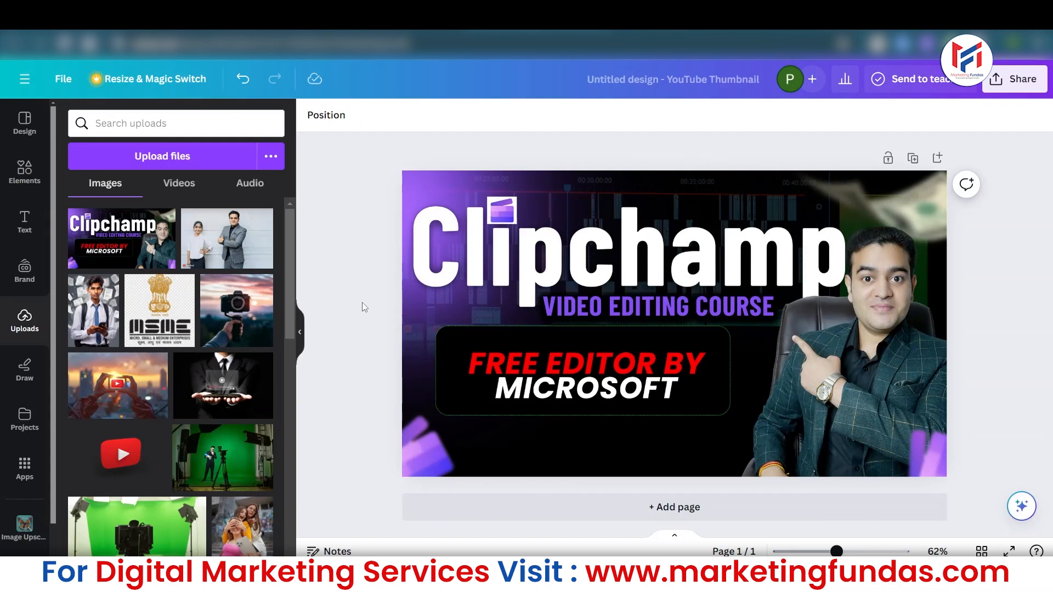
pyautogui.click(452, 272)
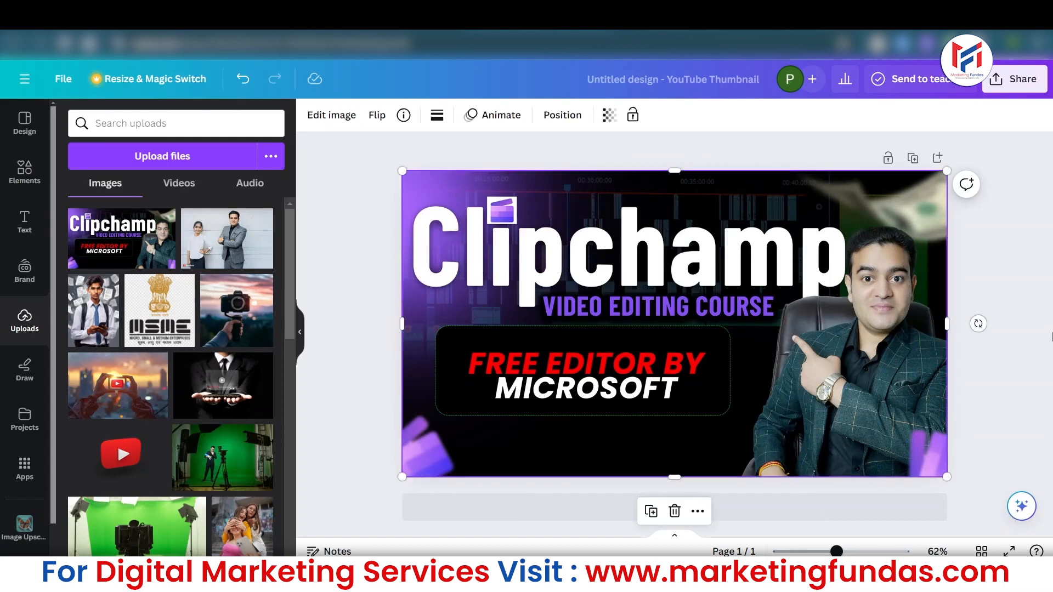
pyautogui.click(310, 126)
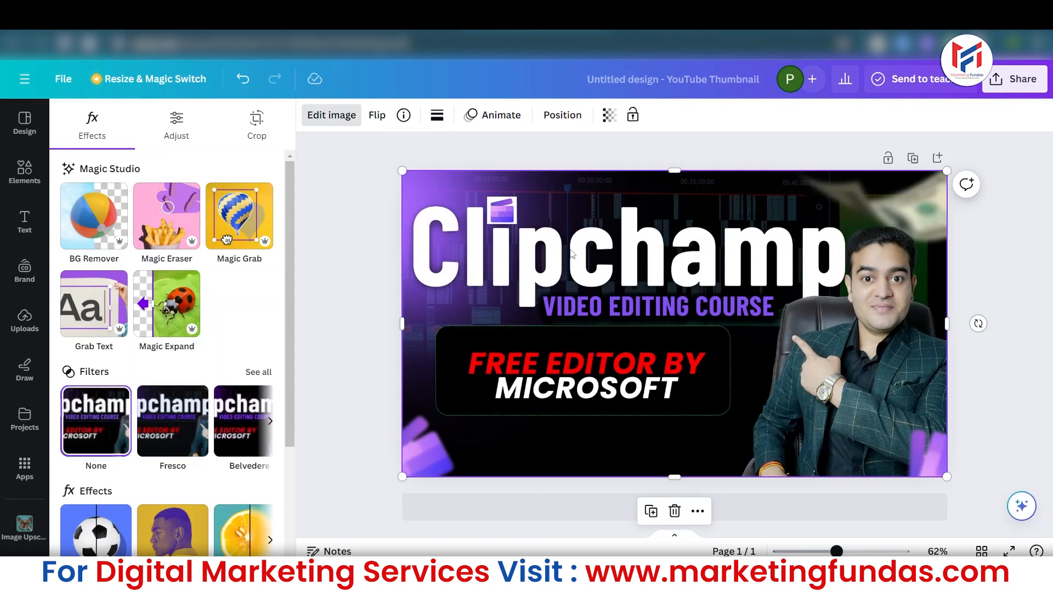
pyautogui.doubleClick(568, 309)
pyautogui.click(388, 309)
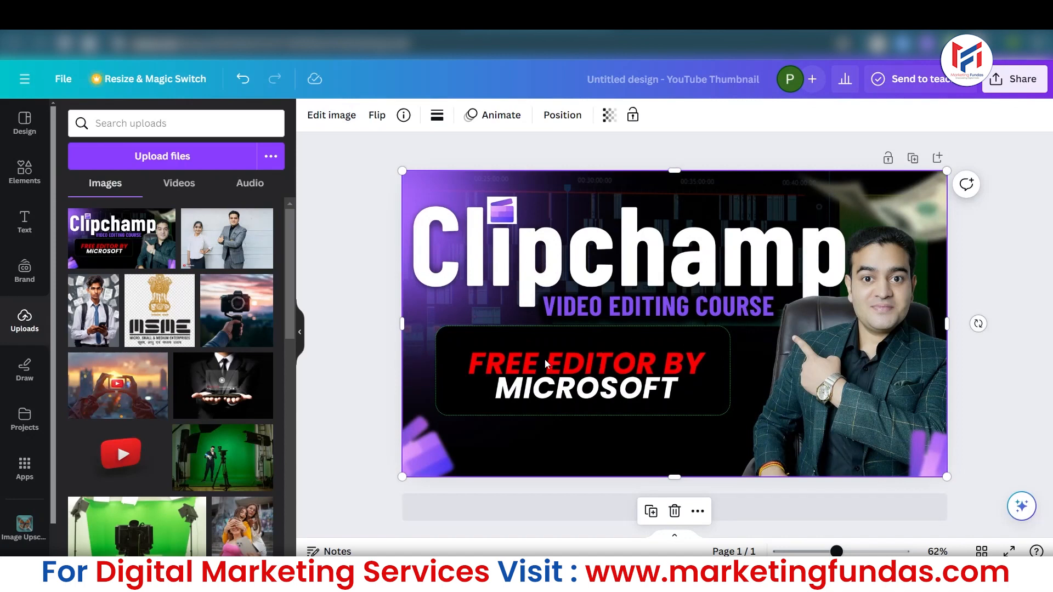
# Use Grab Text on the thumbnail image to extract only the "VIDEO EDITING COURSE" line as editable text
pyautogui.click(331, 115)
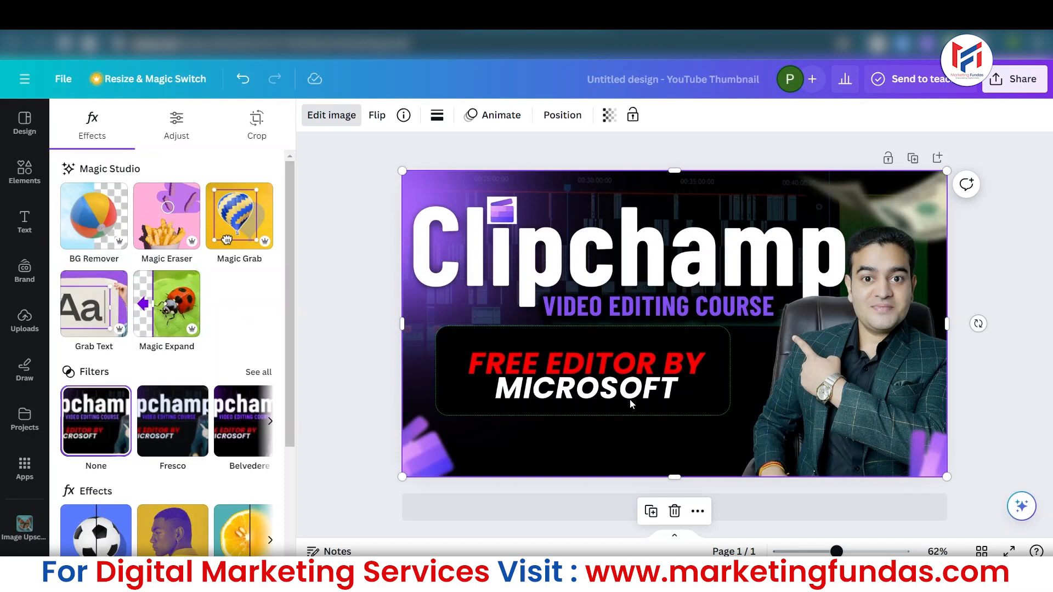
pyautogui.click(85, 320)
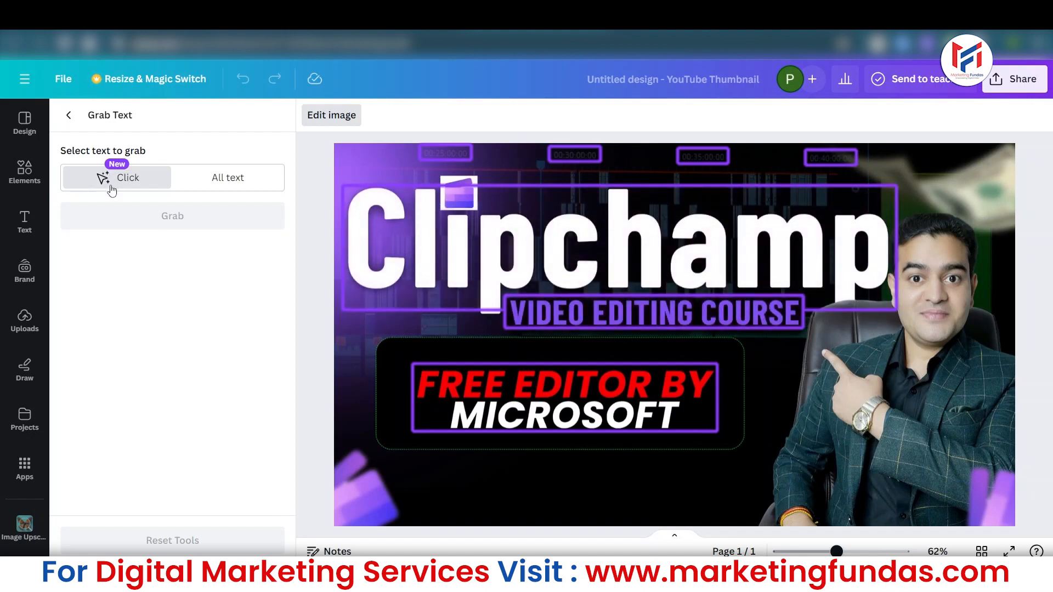
pyautogui.click(226, 182)
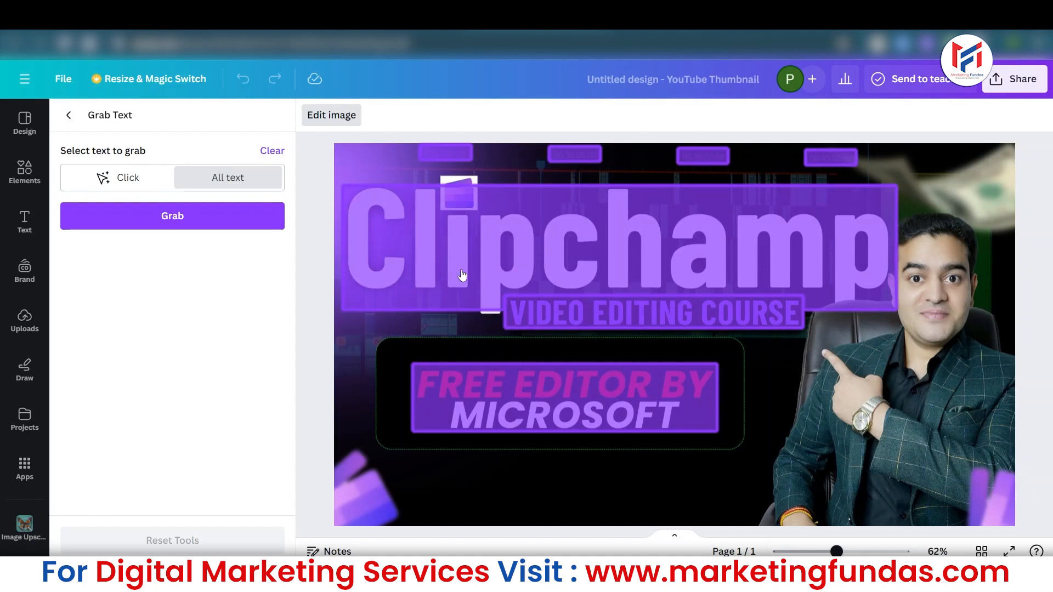
pyautogui.click(116, 185)
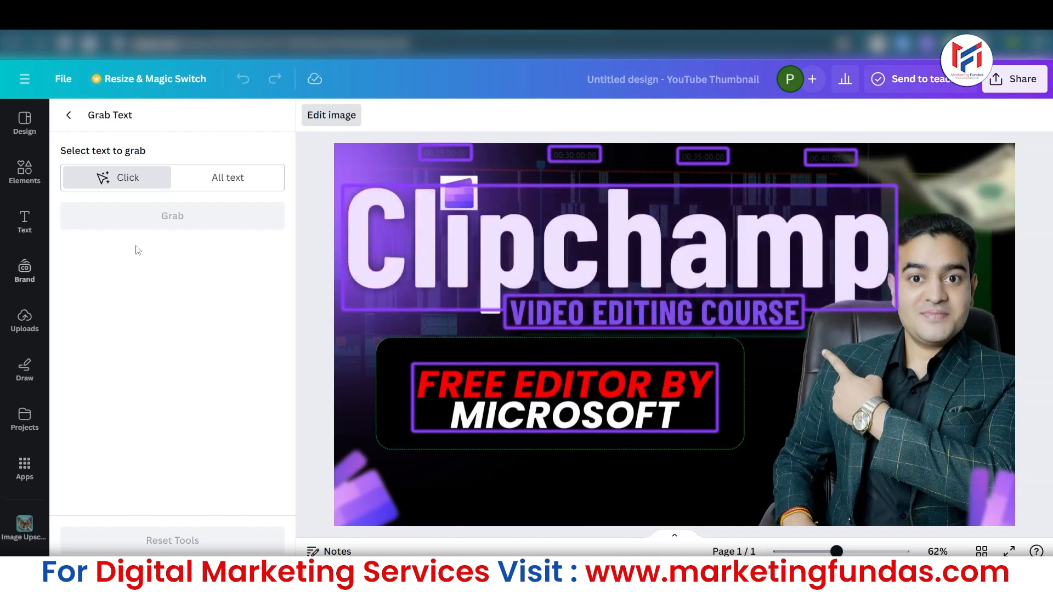
pyautogui.click(614, 320)
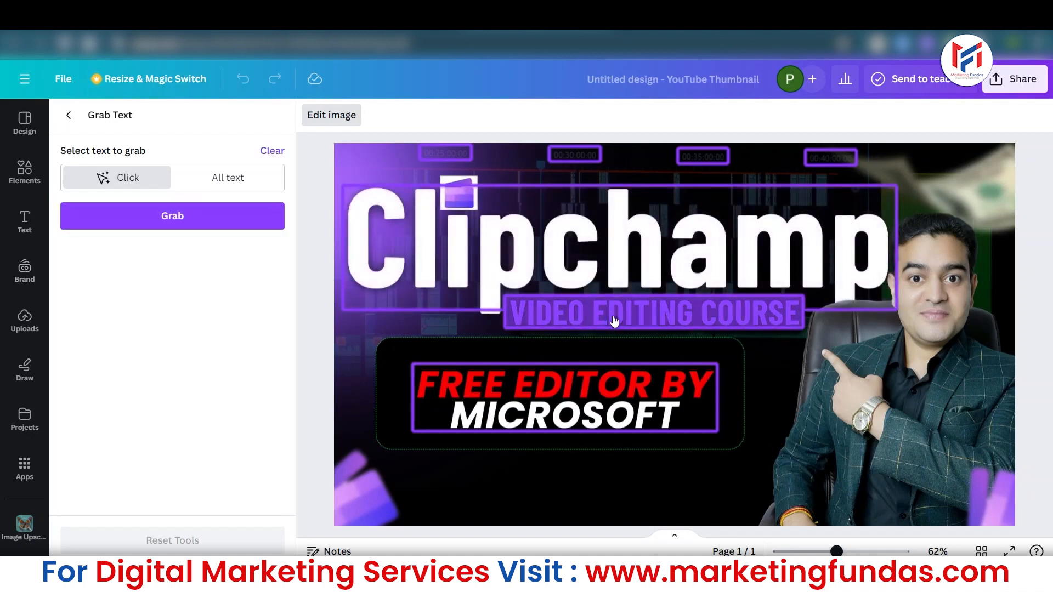
pyautogui.click(197, 210)
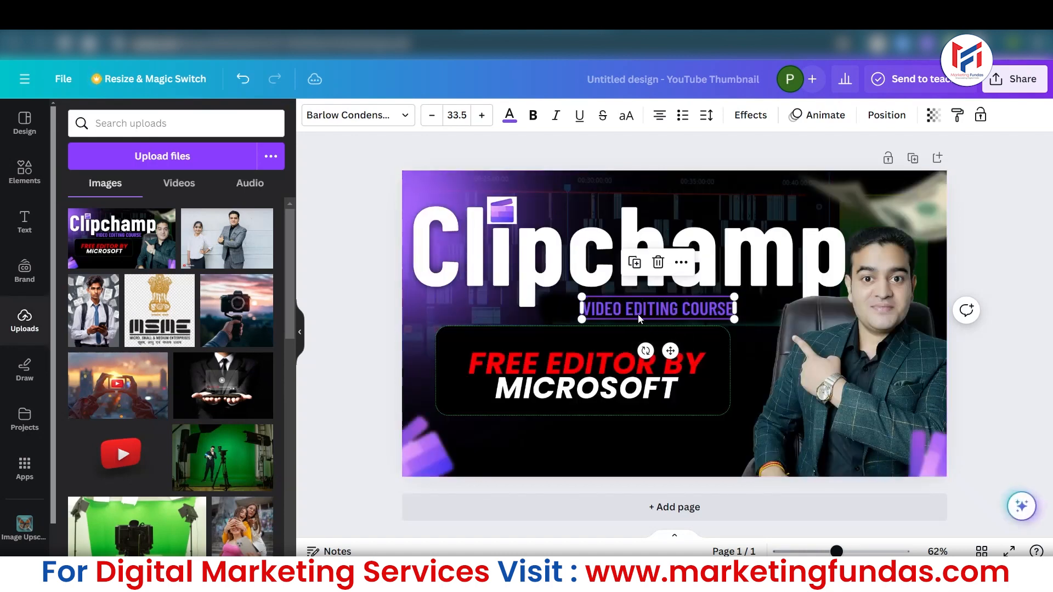
# Change the grabbed subtitle text to "EDITING COURSE 2024"
pyautogui.doubleClick(669, 310)
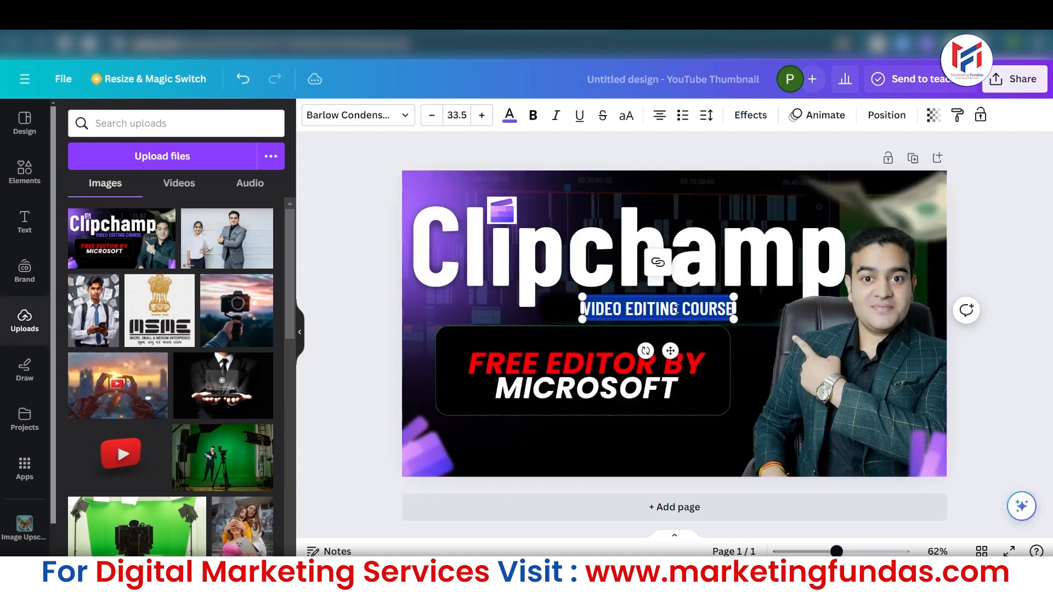
pyautogui.click(677, 309)
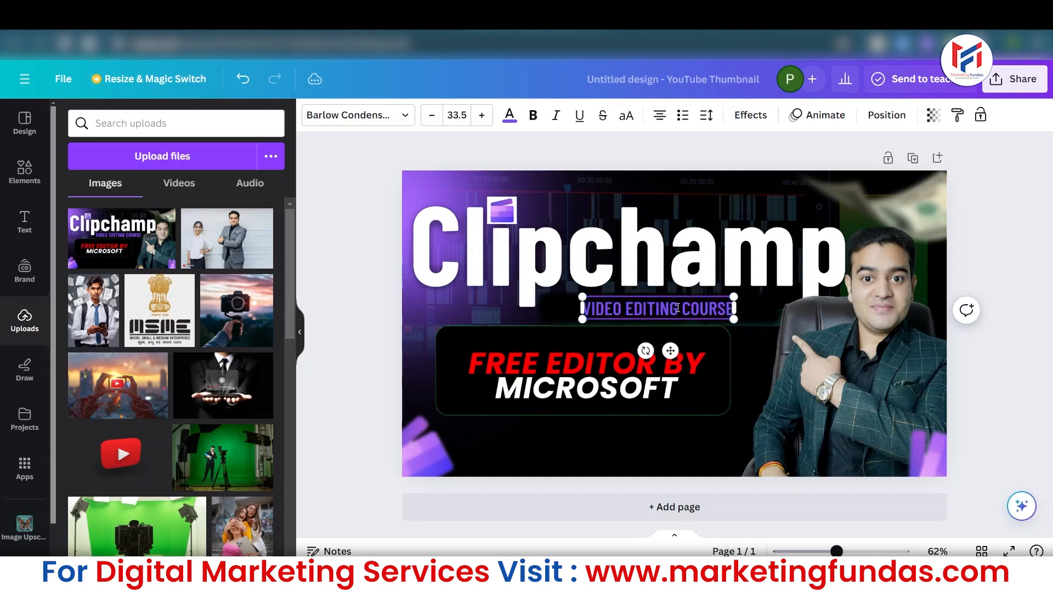
pyautogui.press('BackSpace')
pyautogui.press('BackSpace')
pyautogui.press('BackSpace')
pyautogui.press('BackSpace')
pyautogui.press('BackSpace')
pyautogui.press('BackSpace')
pyautogui.press('BackSpace')
pyautogui.press('BackSpace')
pyautogui.press('BackSpace')
pyautogui.press('BackSpace')
pyautogui.press('BackSpace')
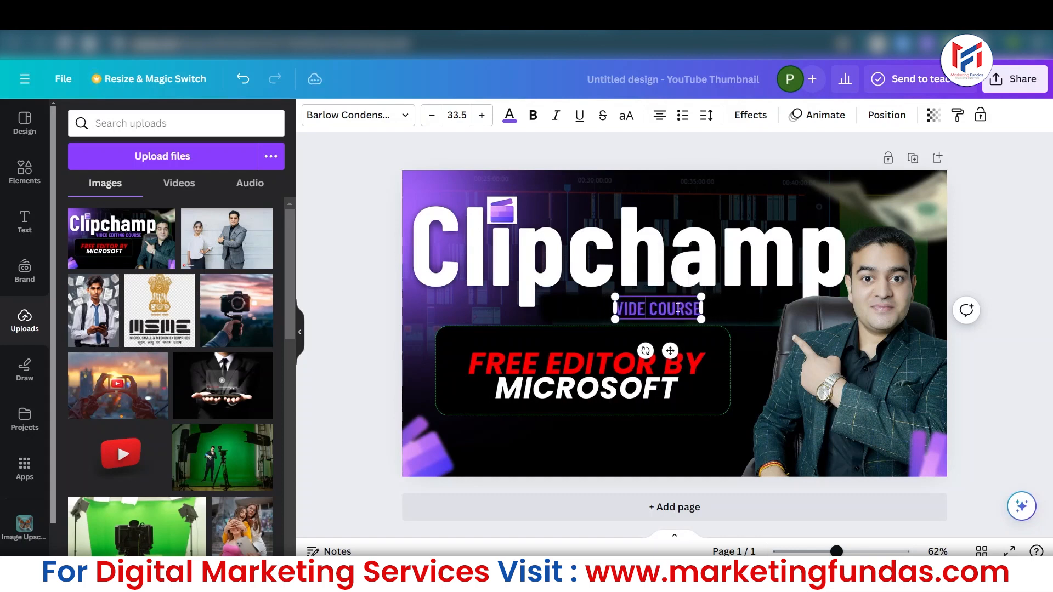
pyautogui.press('BackSpace')
pyautogui.press('BackSpace')
pyautogui.write('Edi')
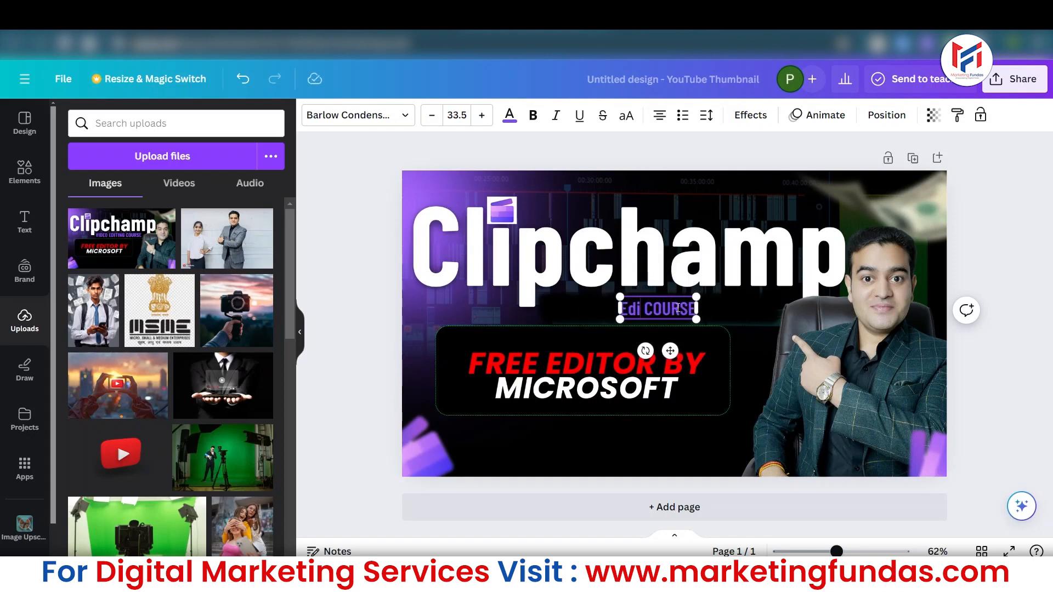
pyautogui.press('BackSpace')
pyautogui.press('BackSpace')
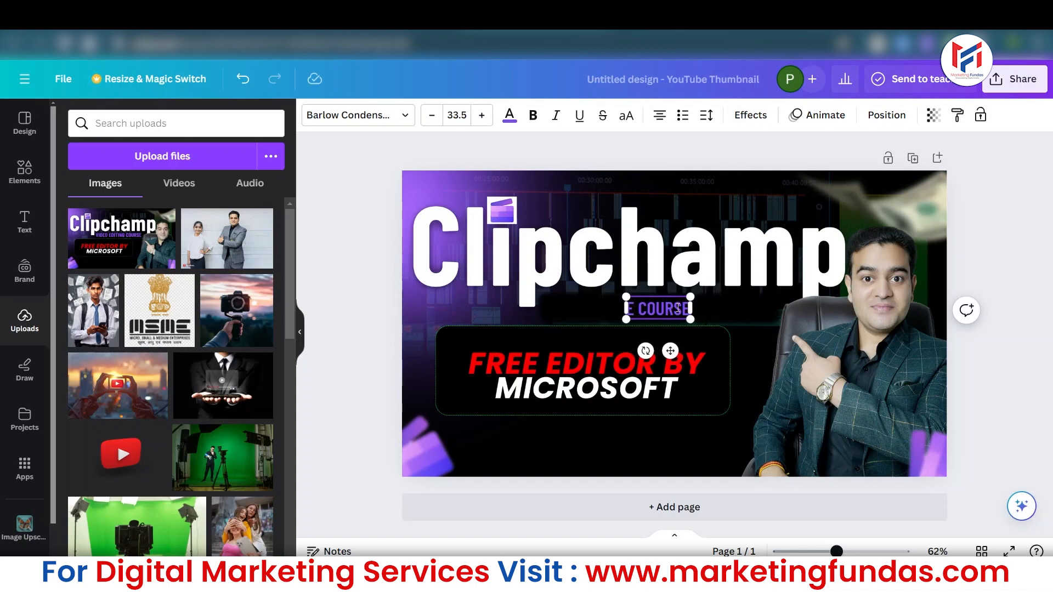
pyautogui.write('DITING')
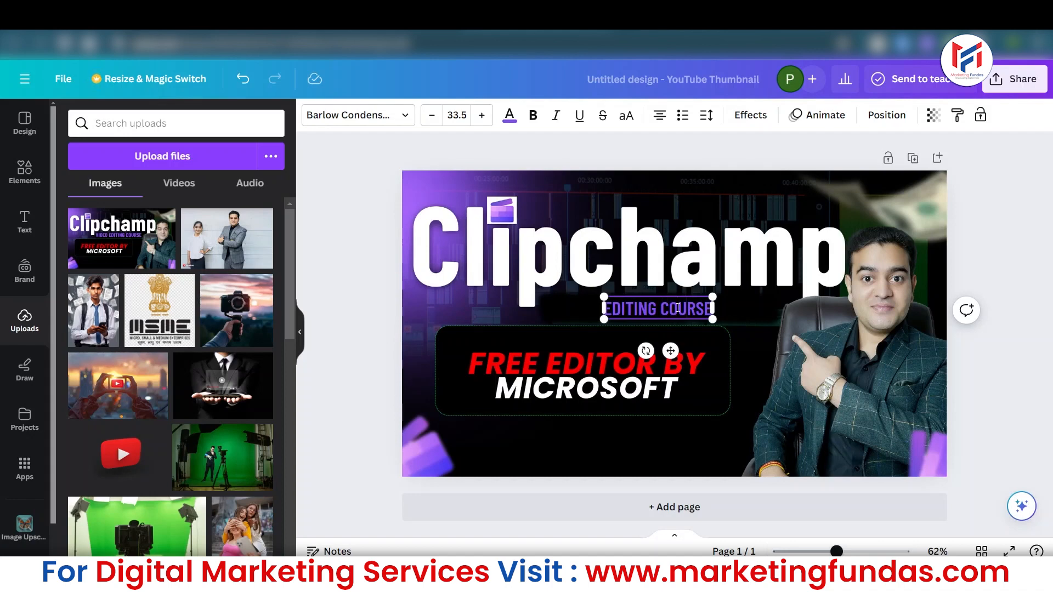
pyautogui.write(' COURSE 2024')
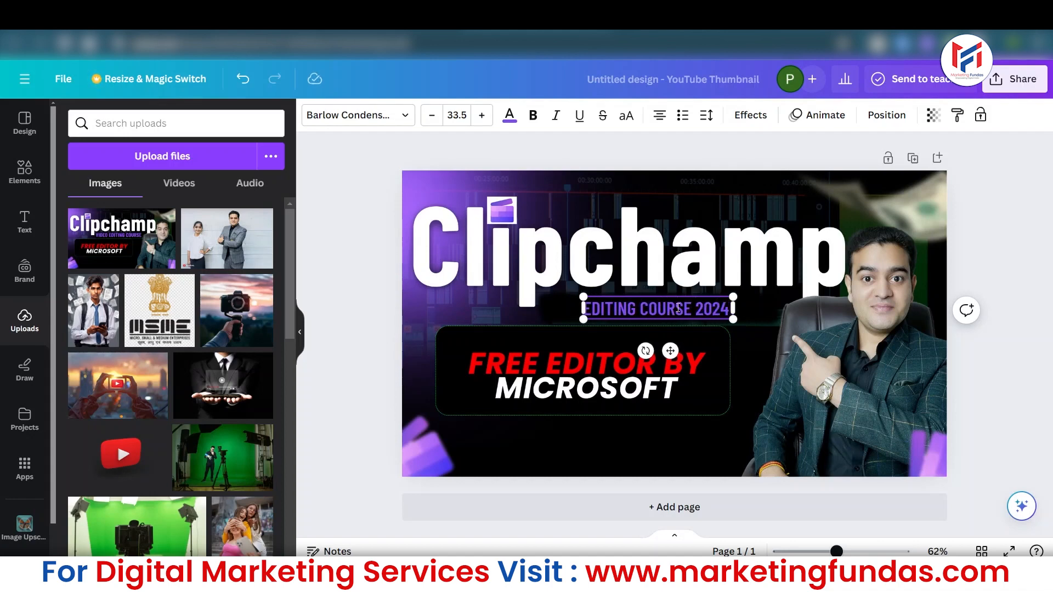
pyautogui.press('BackSpace')
# Enlarge the "EDITING COURSE 2024" text to size 45.5 and shift it slightly up, centred beneath the Clipchamp title
pyautogui.click(481, 116)
pyautogui.click(481, 116)
pyautogui.click(481, 116)
pyautogui.click(481, 116)
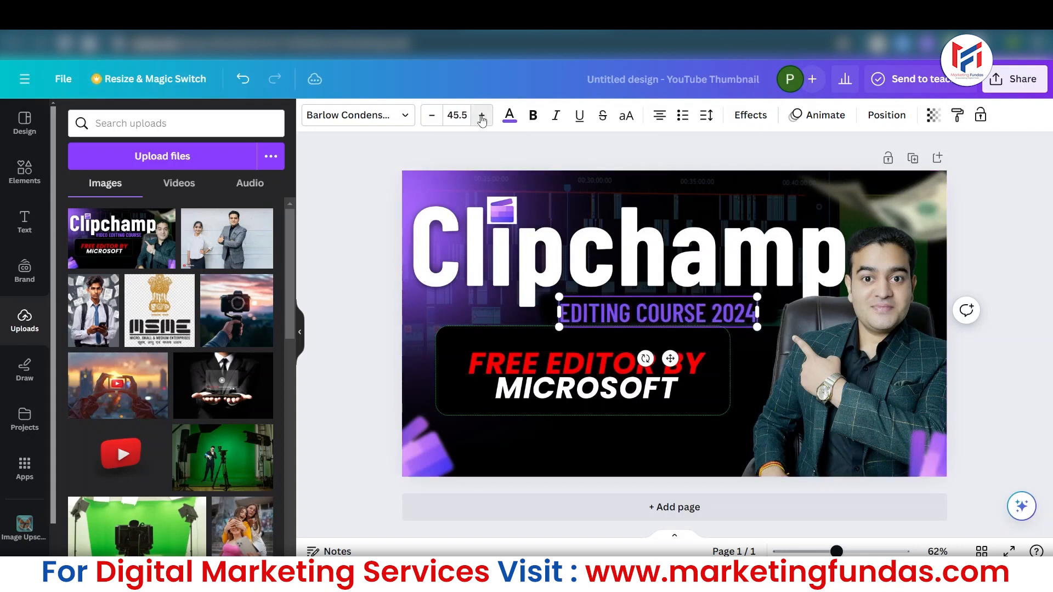
pyautogui.moveTo(670, 359); pyautogui.dragTo(667, 351)
pyautogui.click(1021, 358)
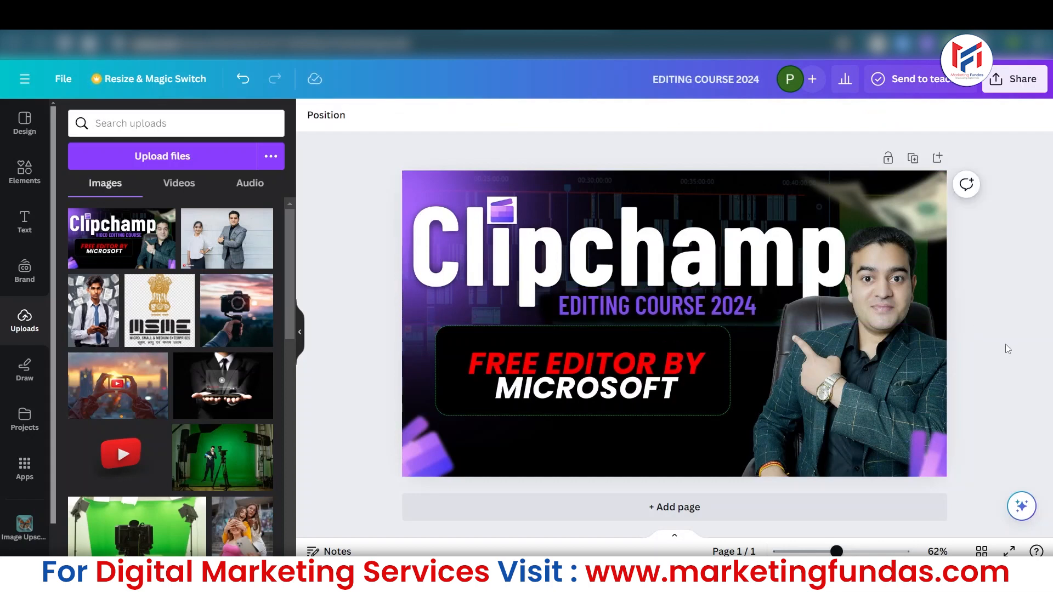
# Download the thumbnail design as a JPG file
pyautogui.click(1014, 79)
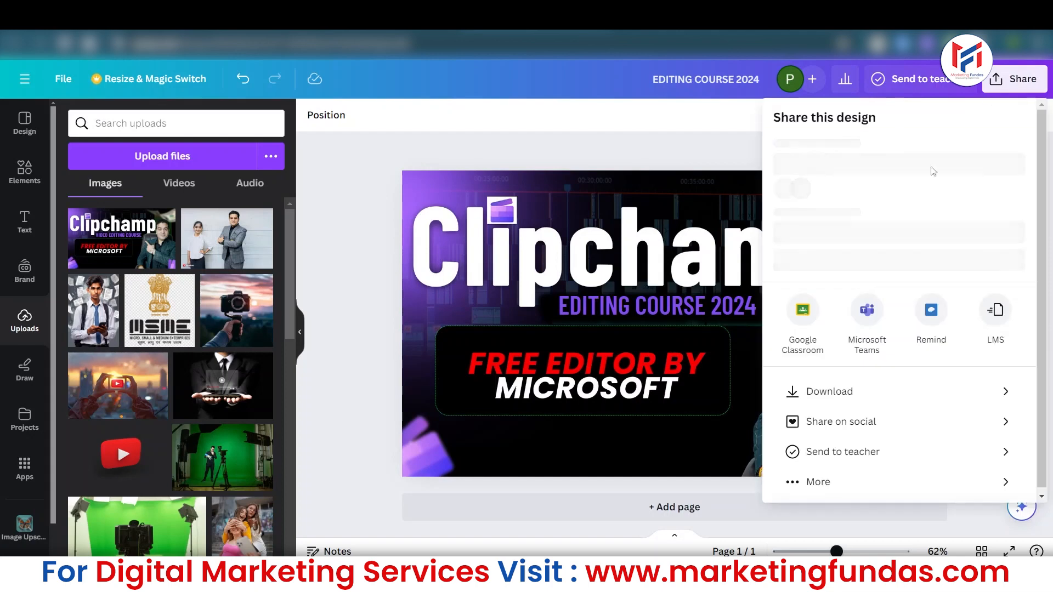
pyautogui.click(815, 427)
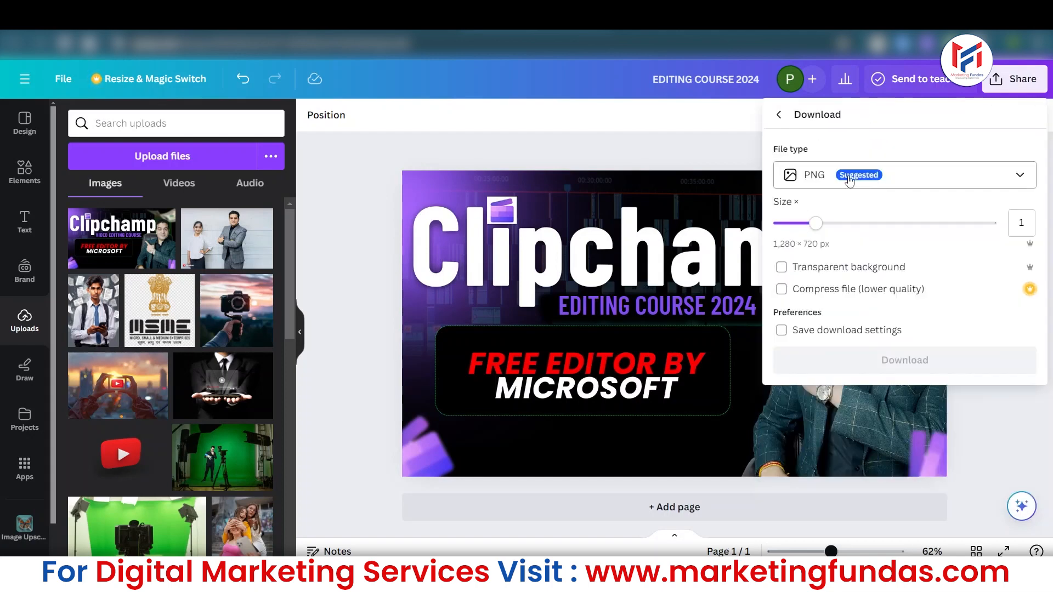
pyautogui.click(916, 176)
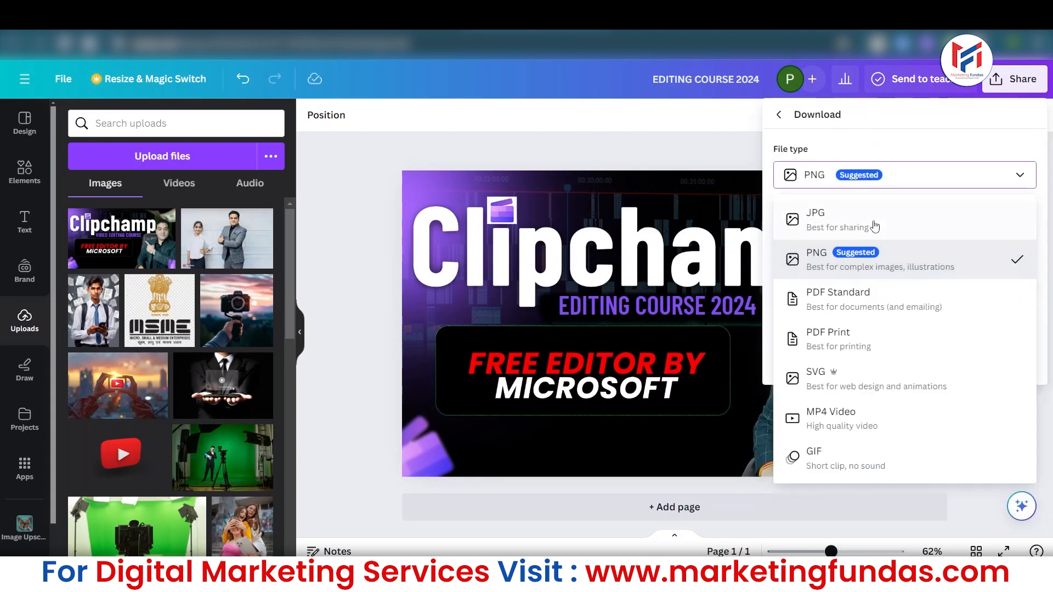
pyautogui.click(870, 220)
pyautogui.click(865, 384)
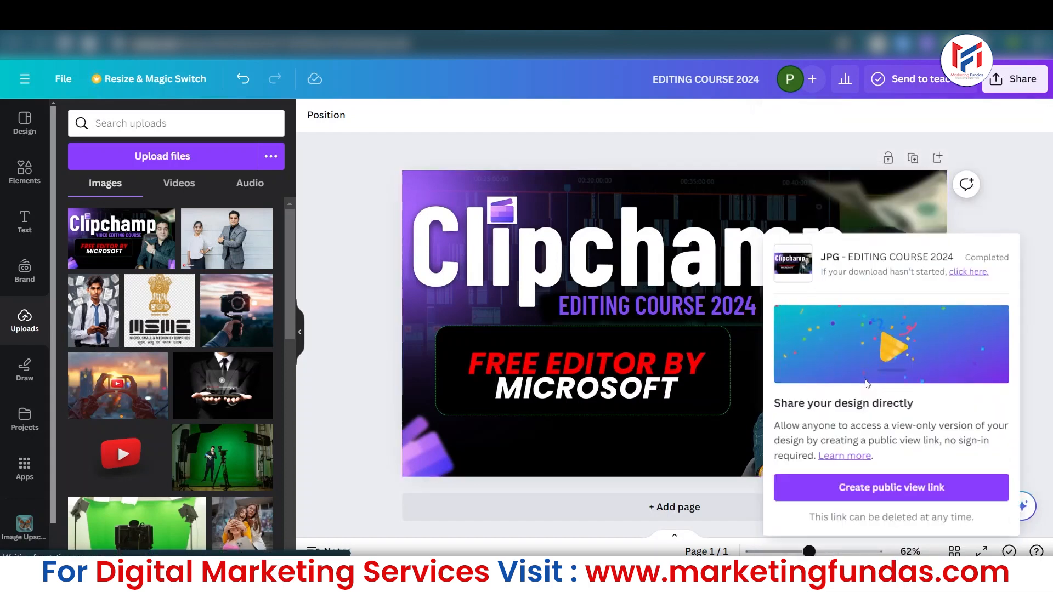
# Open the downloaded JPG to check the edited subtitle, and return to the design
pyautogui.click(883, 84)
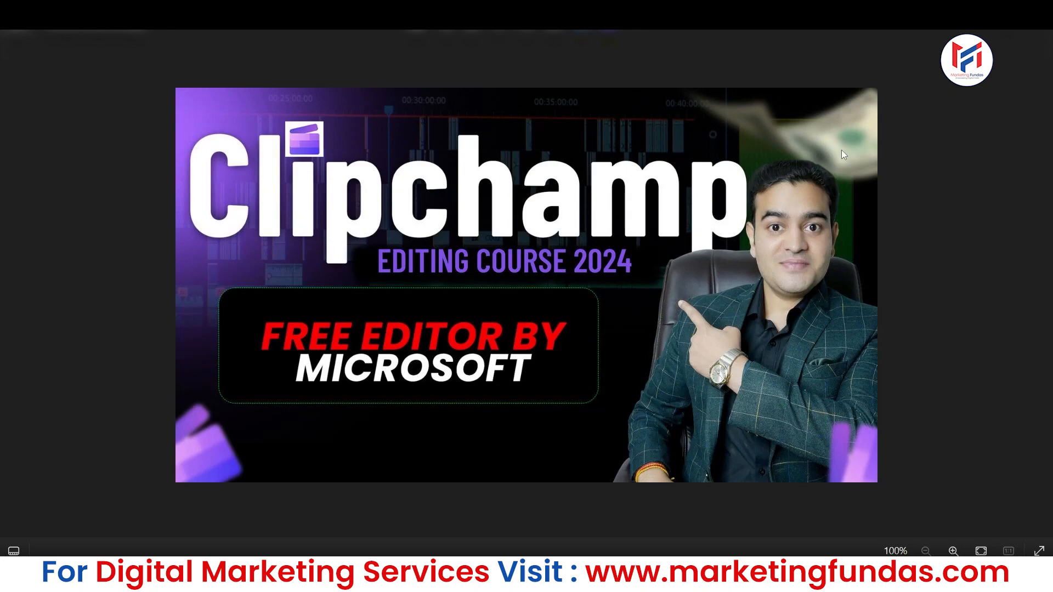
pyautogui.click(1039, 11)
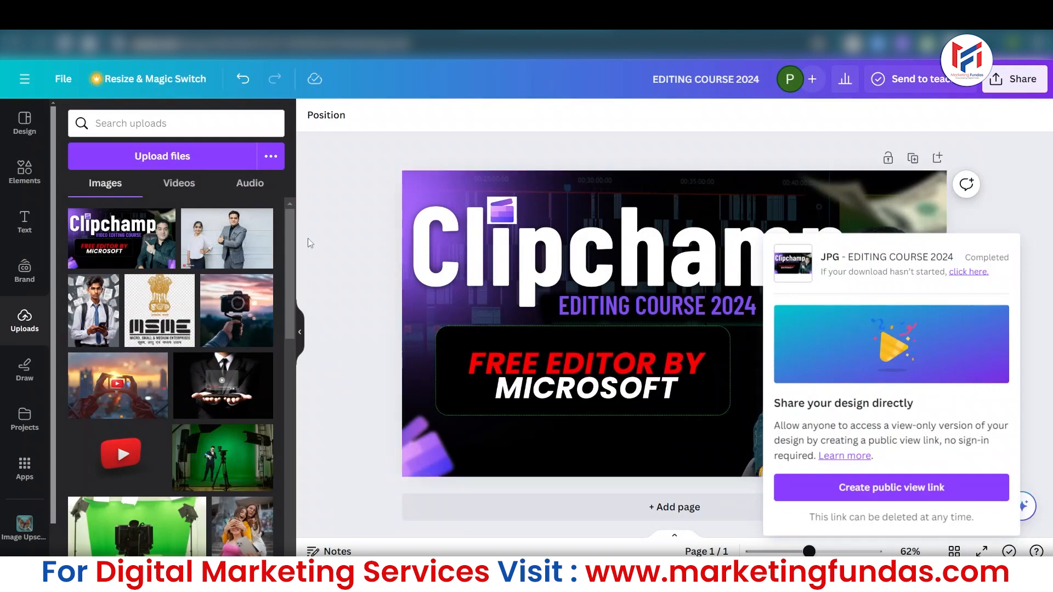
pyautogui.click(399, 176)
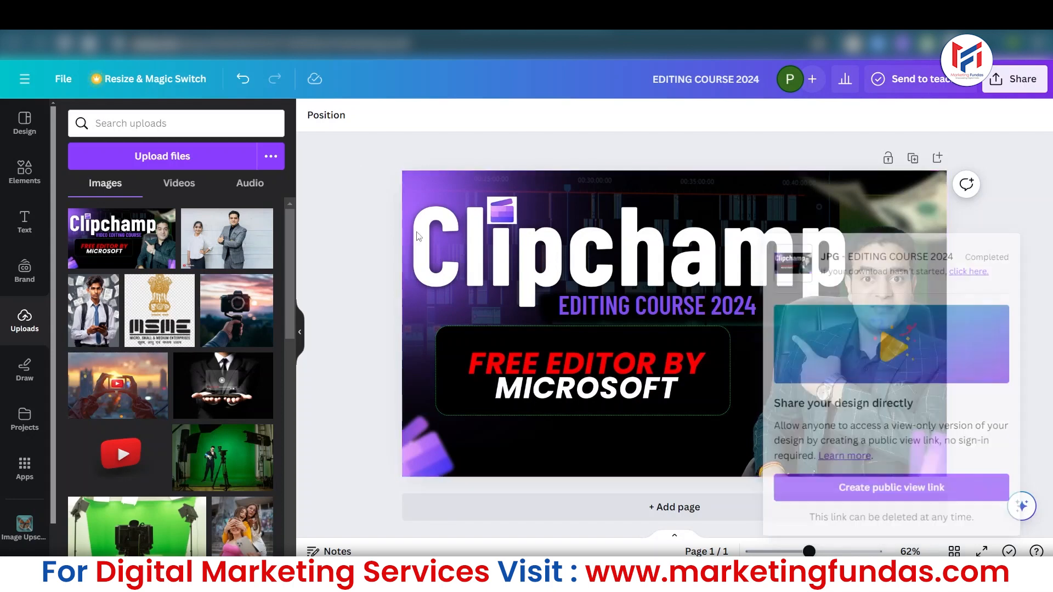
# Delete the "EDITING COURSE 2024" text and move the thumbnail image left, leaving the right third of the page blank
pyautogui.click(330, 117)
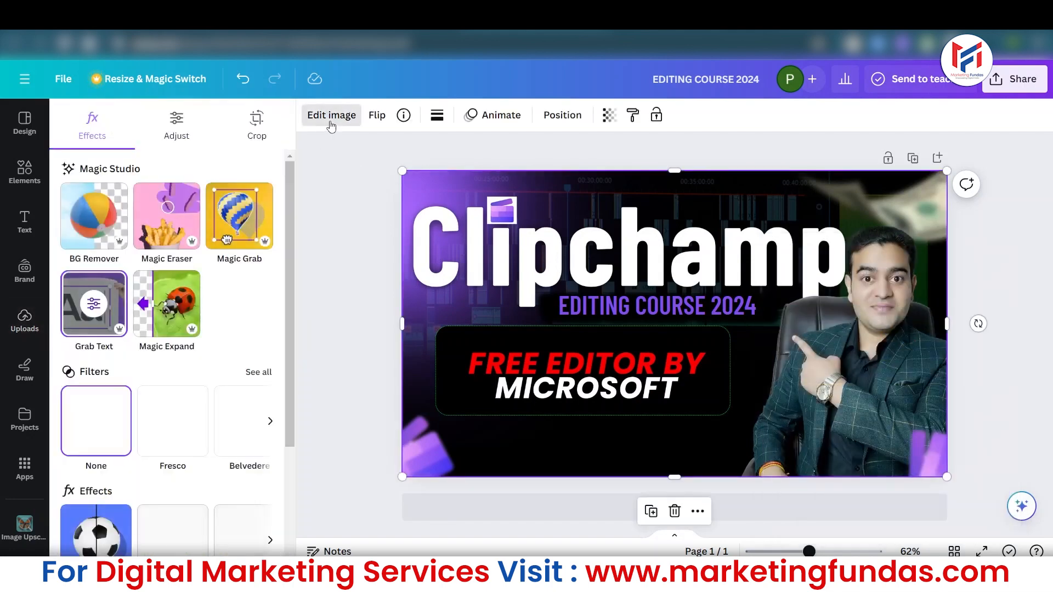
pyautogui.moveTo(290, 265); pyautogui.dragTo(340, 248)
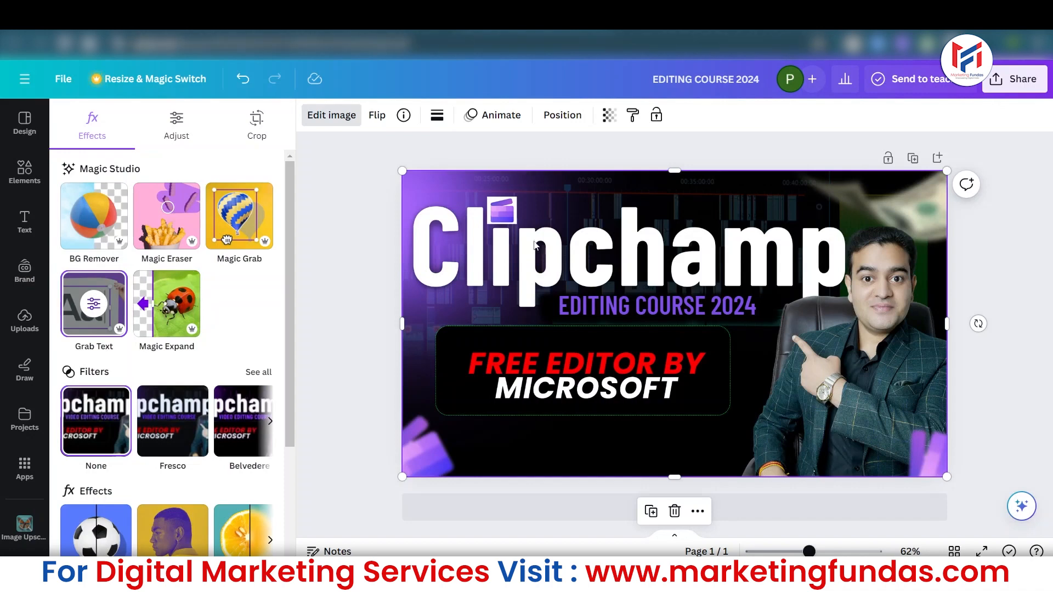
pyautogui.moveTo(492, 239); pyautogui.dragTo(355, 237)
pyautogui.click(614, 299)
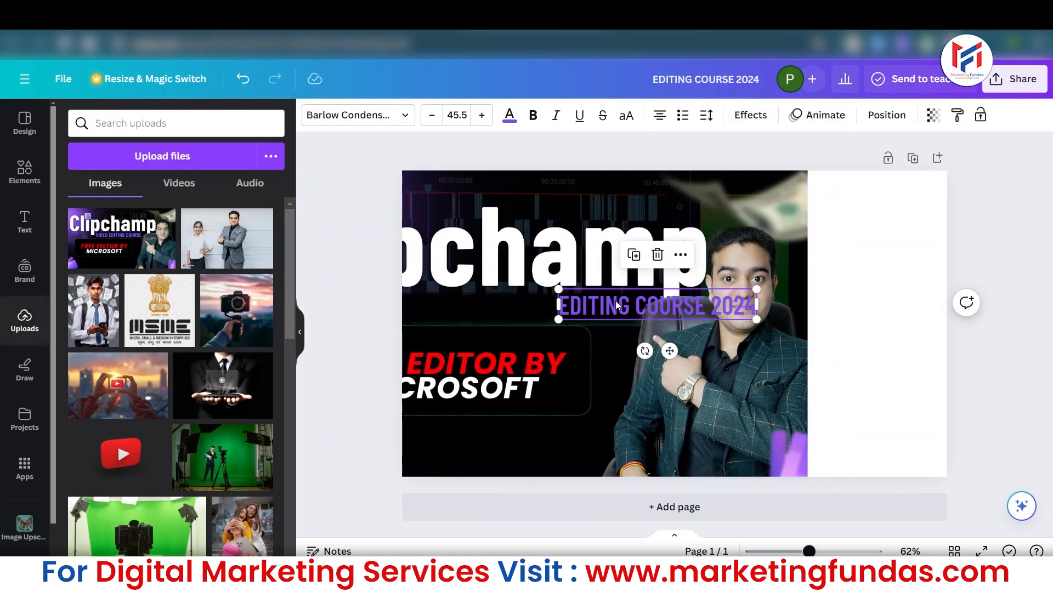
pyautogui.press('Delete')
pyautogui.moveTo(604, 303); pyautogui.dragTo(522, 303)
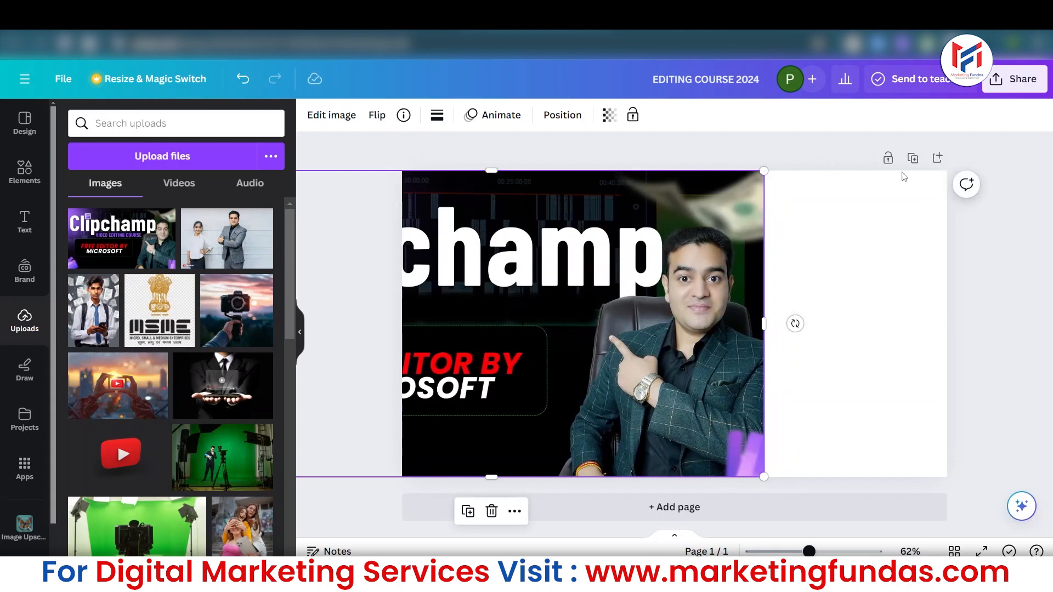
# Generate a Magic Expand of the shifted image, trying the Whole Page and 1:1 sizes and ending on Freeform
pyautogui.click(680, 274)
pyautogui.click(325, 126)
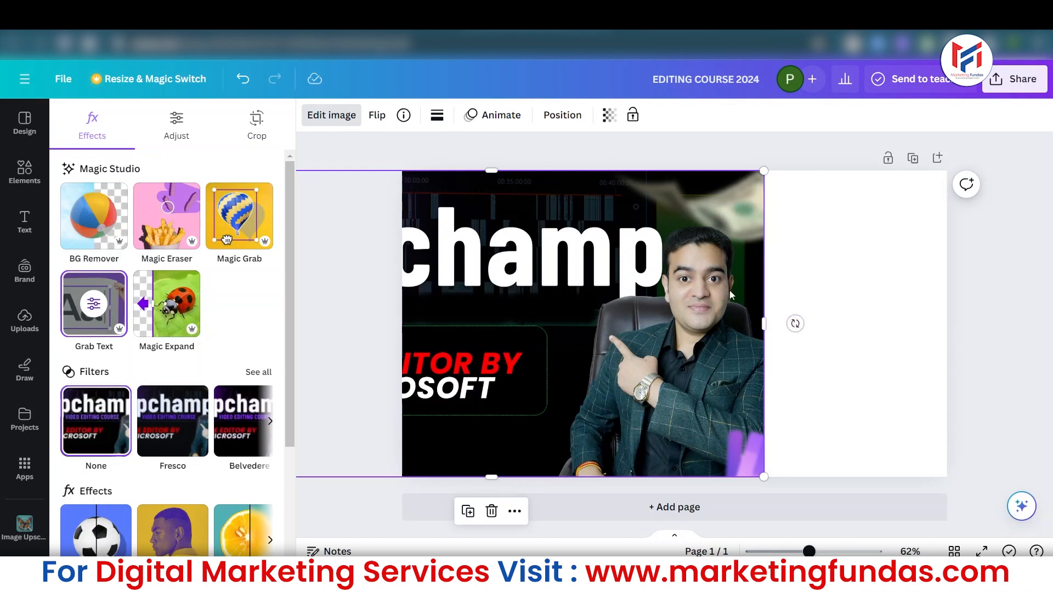
pyautogui.click(161, 308)
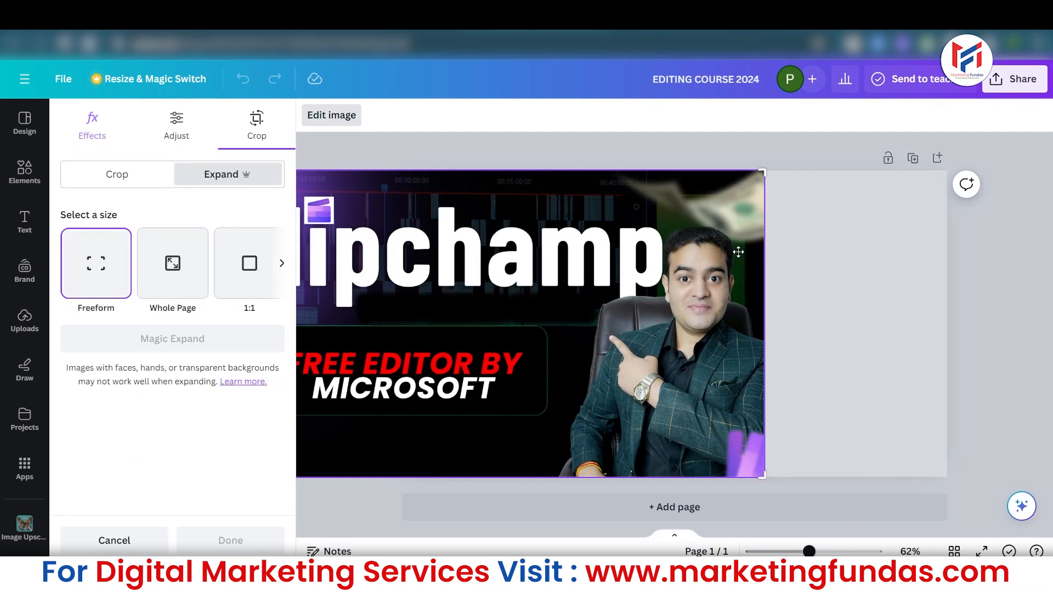
pyautogui.click(171, 285)
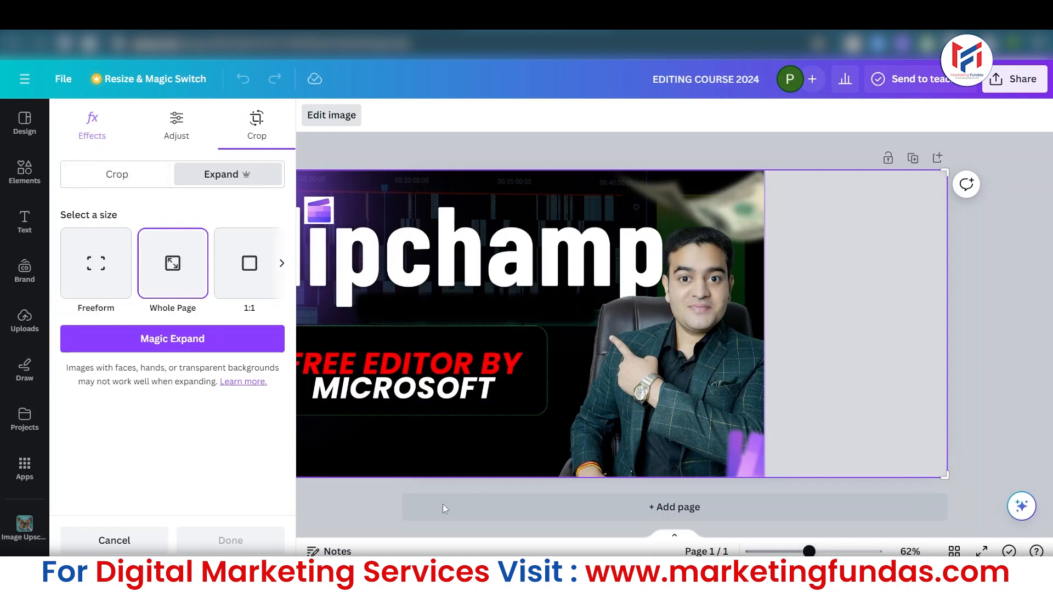
pyautogui.click(239, 270)
pyautogui.click(281, 263)
pyautogui.click(174, 272)
pyautogui.click(75, 273)
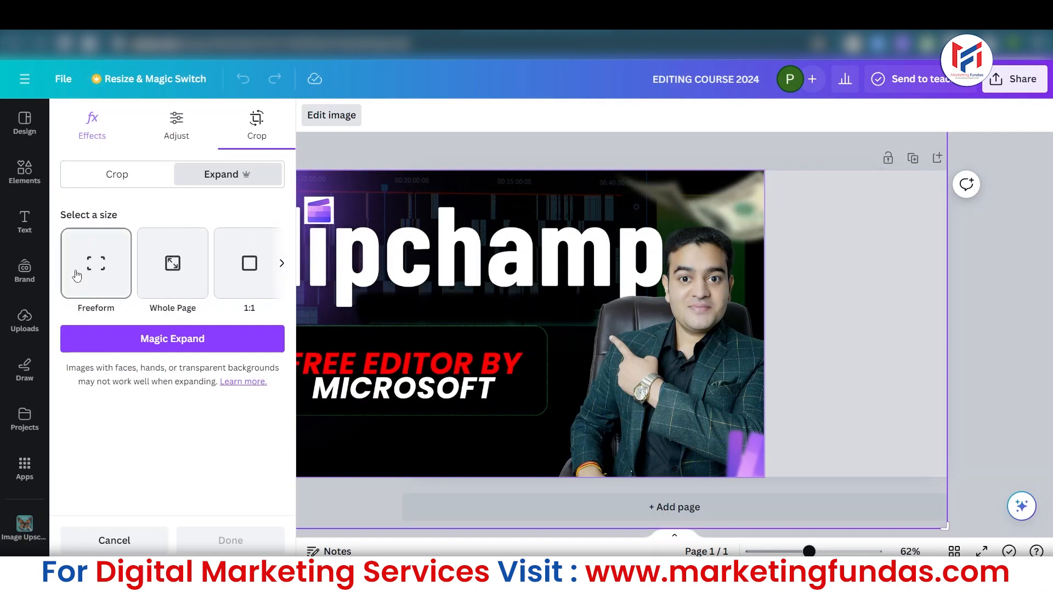
pyautogui.click(180, 346)
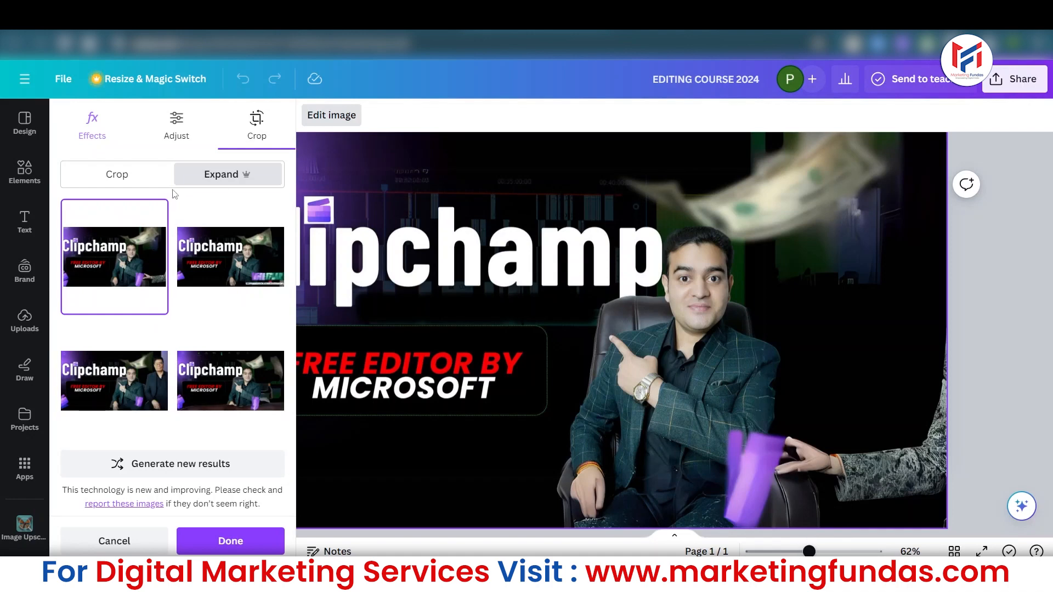
# Preview the four Magic Expand variations in turn to compare how each one fills the blank area
pyautogui.click(222, 264)
pyautogui.click(234, 351)
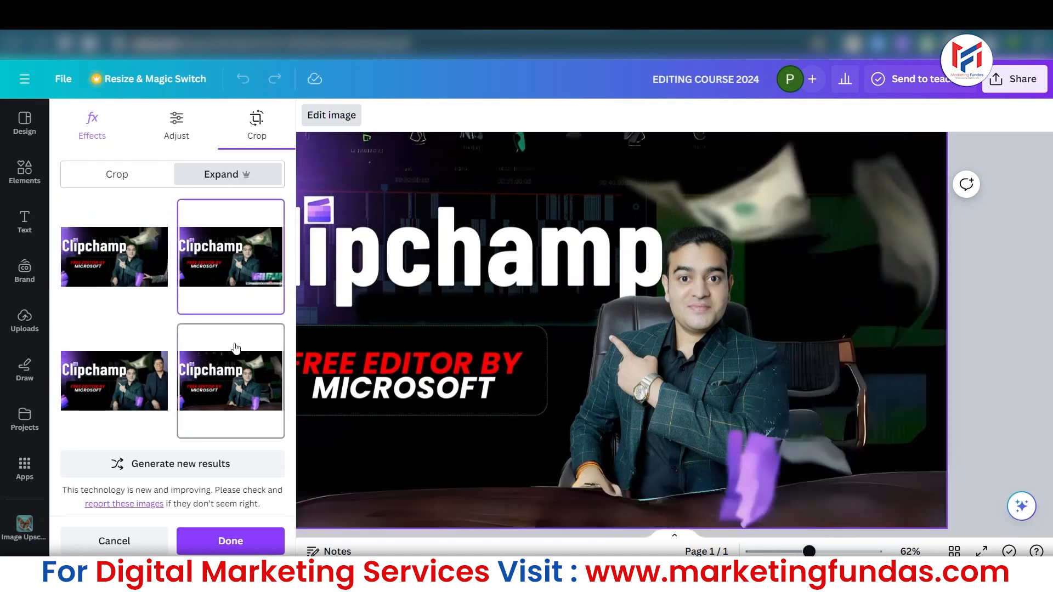
pyautogui.click(155, 359)
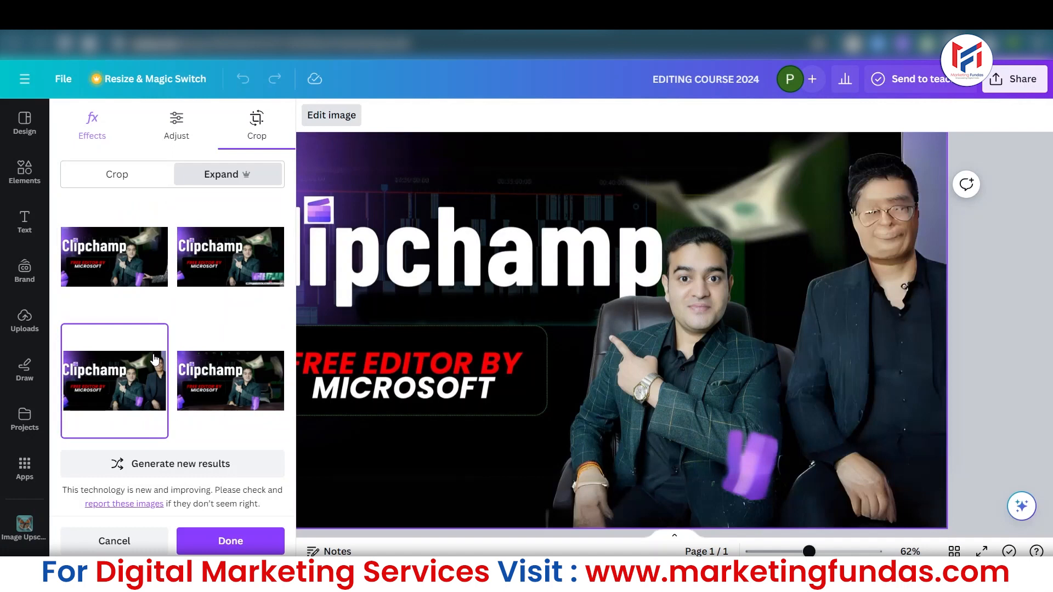
pyautogui.click(207, 368)
pyautogui.click(160, 300)
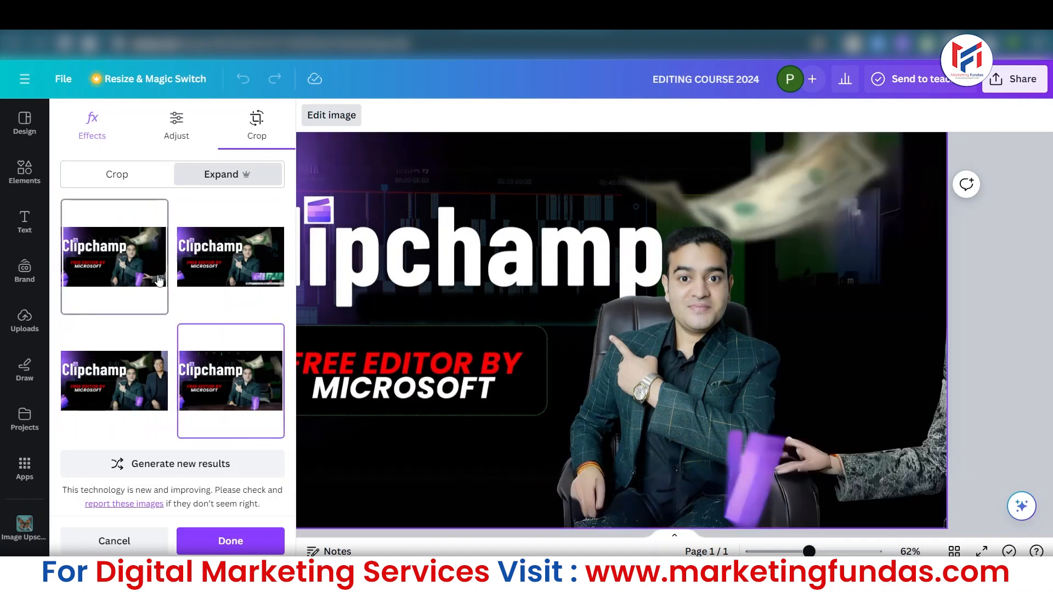
pyautogui.click(219, 278)
pyautogui.click(208, 401)
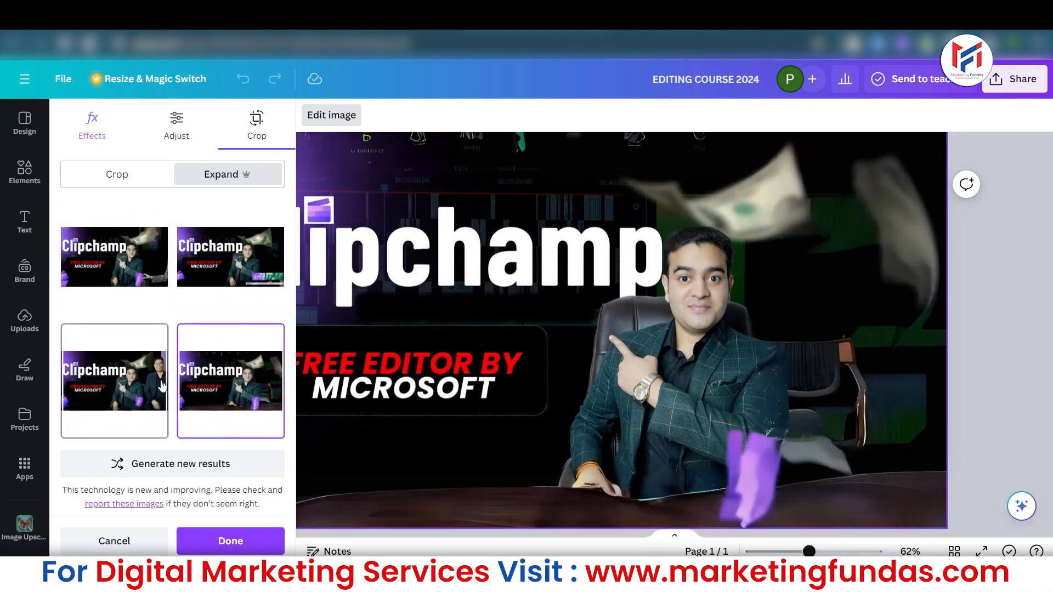
pyautogui.click(162, 385)
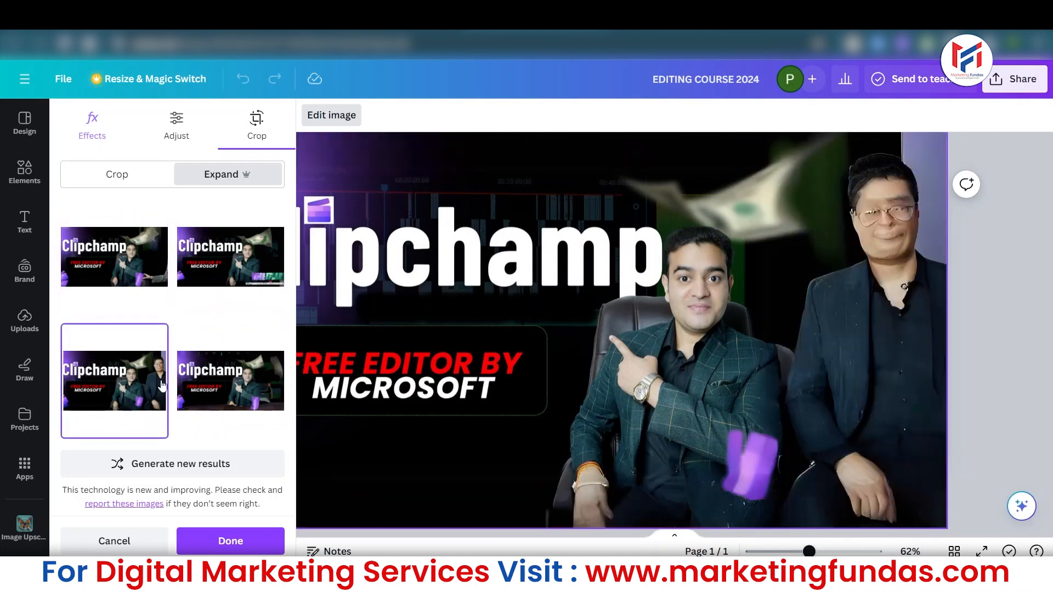
pyautogui.click(235, 391)
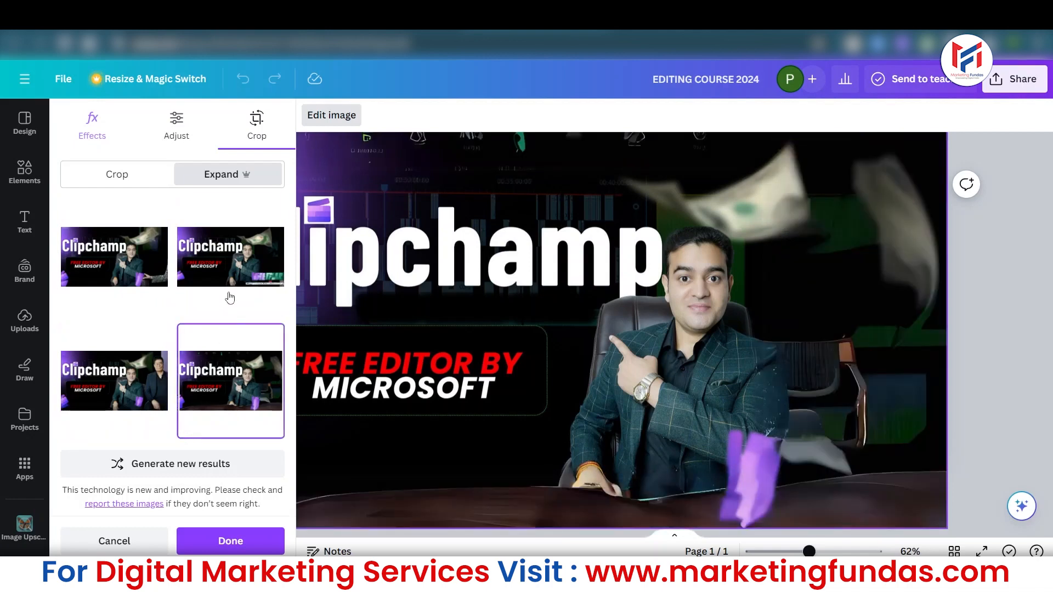
pyautogui.click(230, 298)
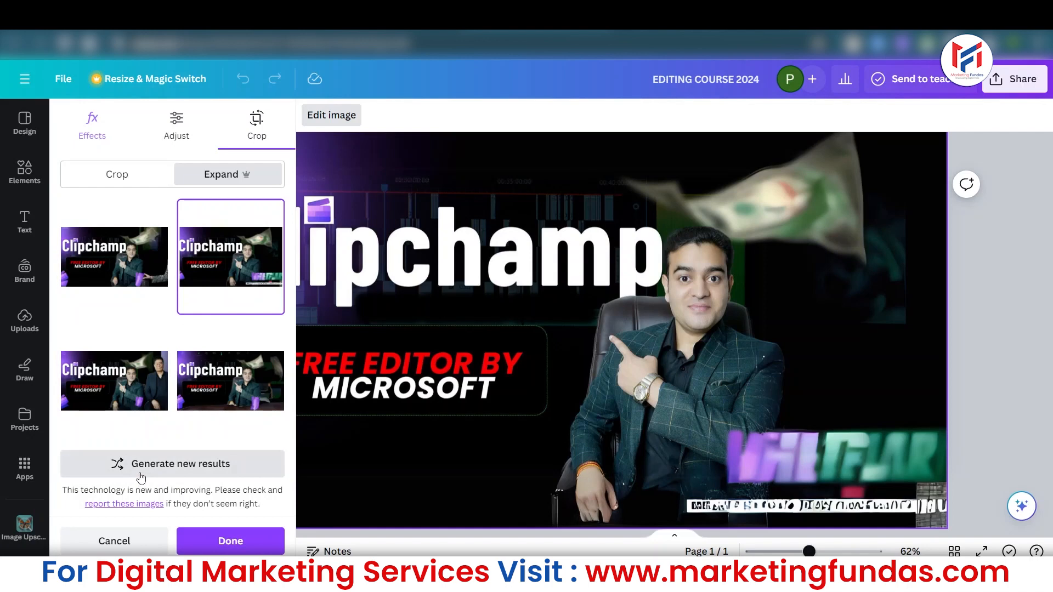
# Generate a new set of Magic Expand results, preview the variations, and cancel the expansion
pyautogui.click(169, 464)
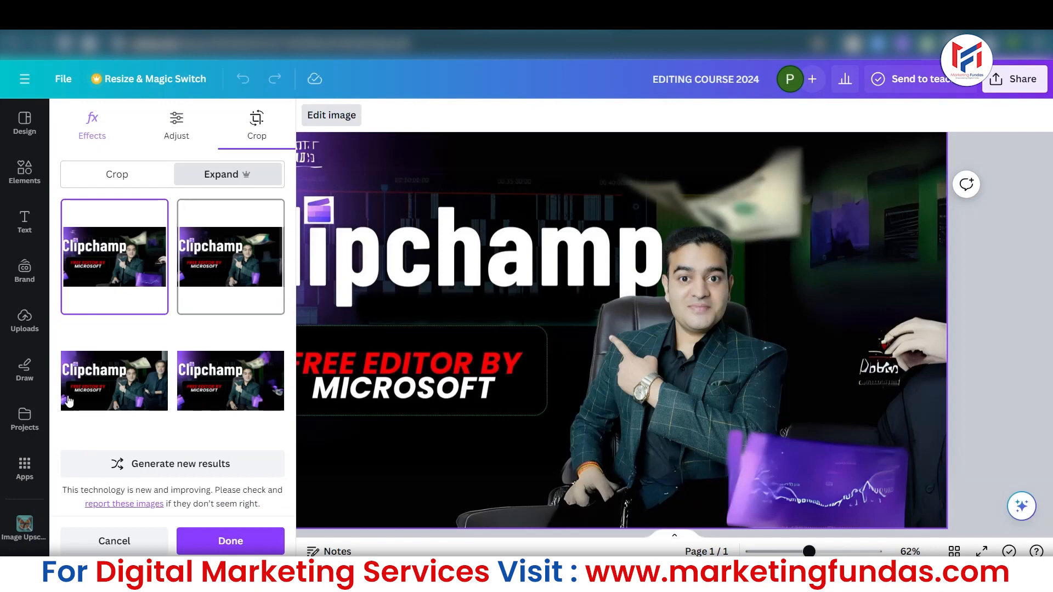
pyautogui.click(230, 263)
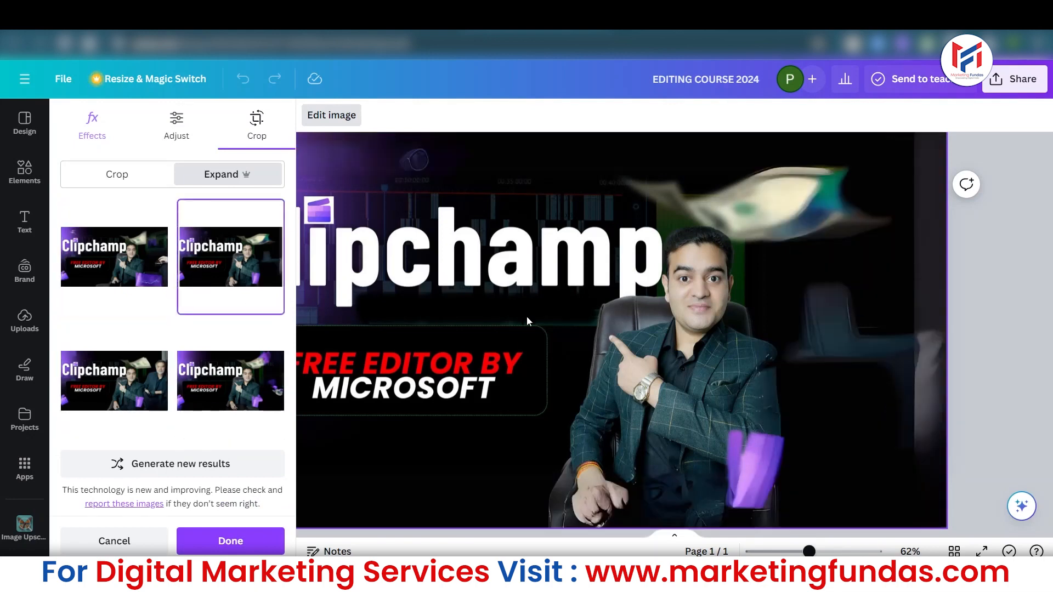
pyautogui.click(212, 356)
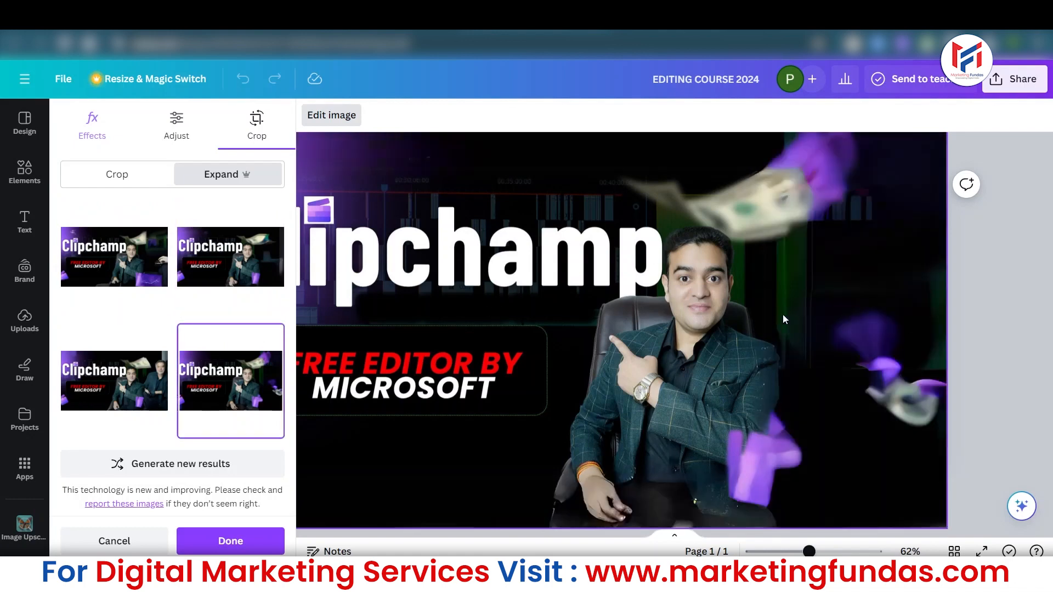
pyautogui.click(114, 384)
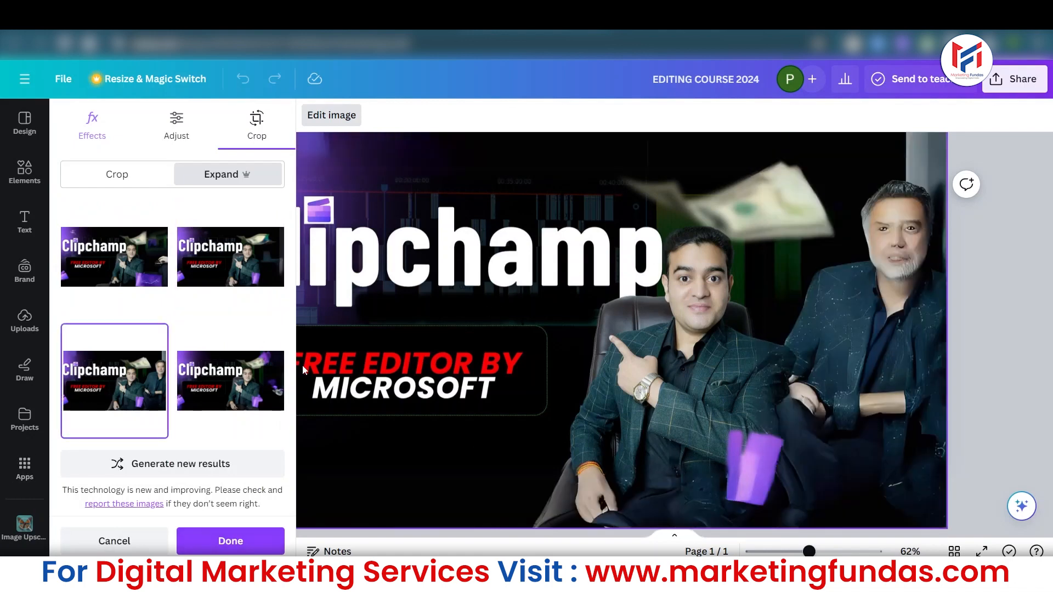
pyautogui.click(115, 542)
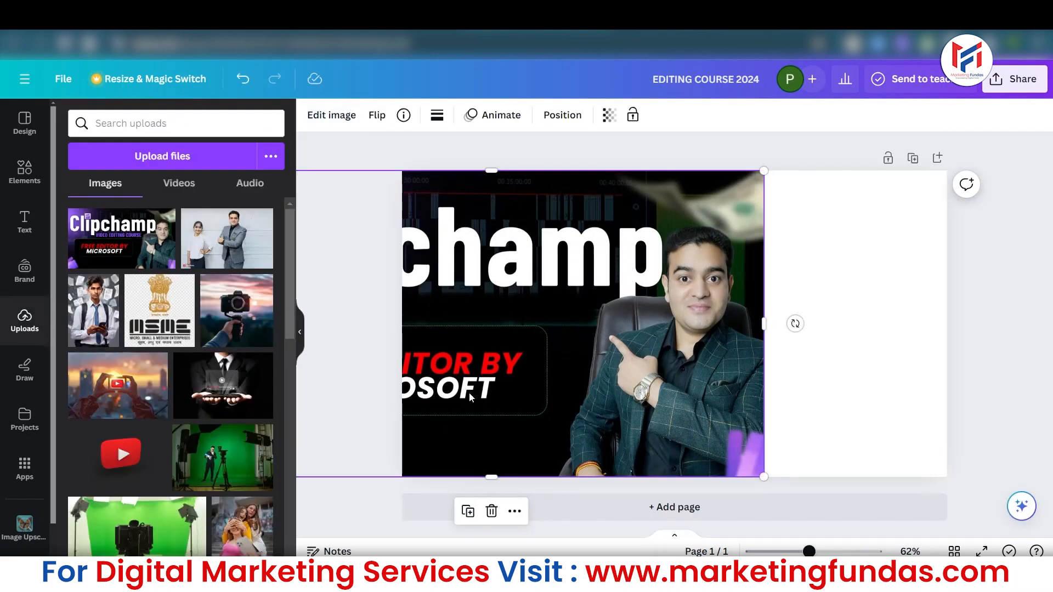
# Delete the thumbnail image from the page and open the elements library
pyautogui.press('Delete')
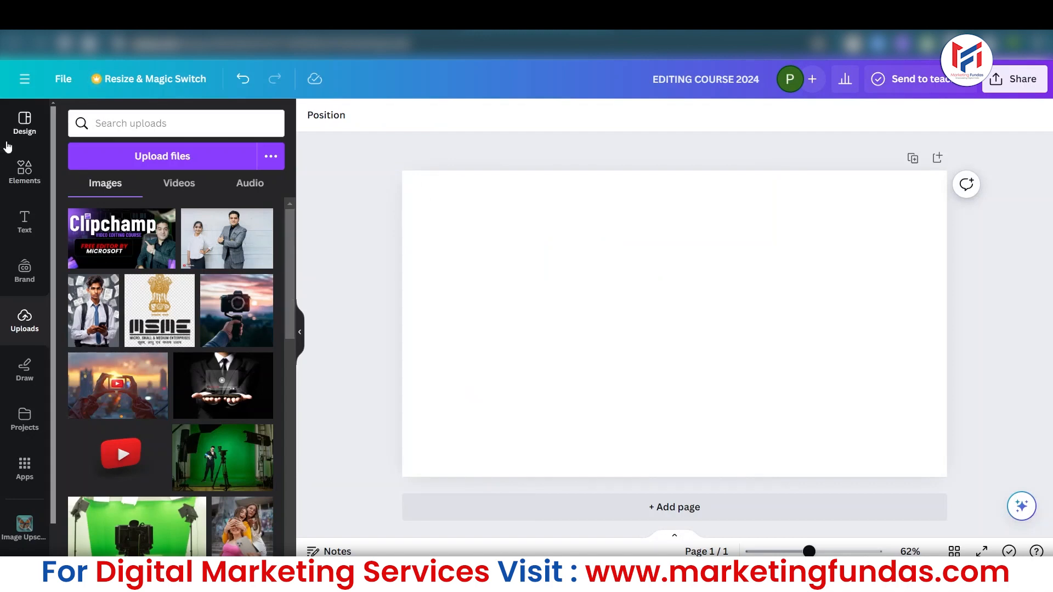
pyautogui.click(25, 172)
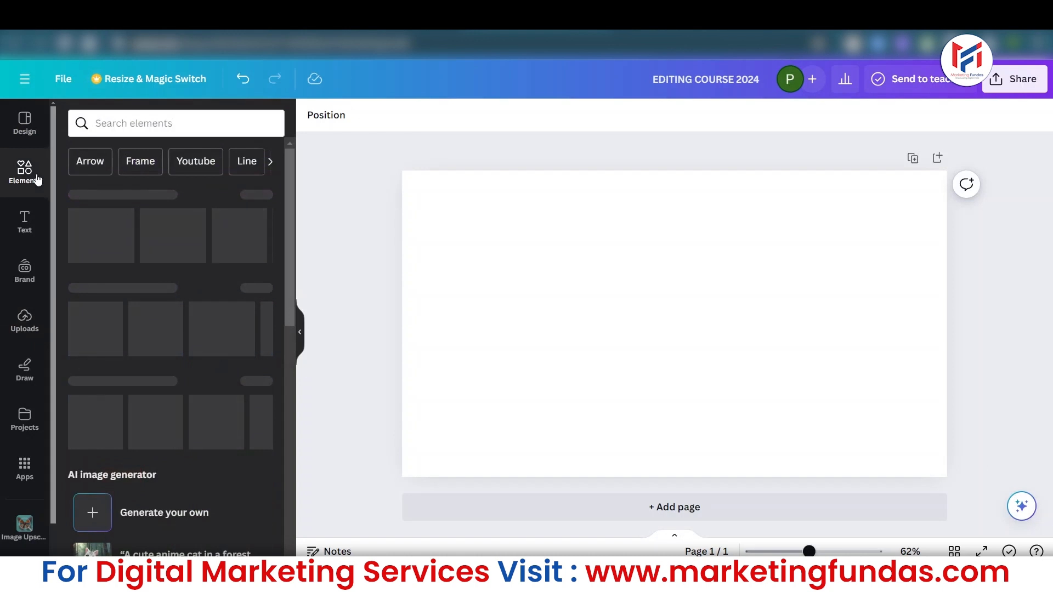
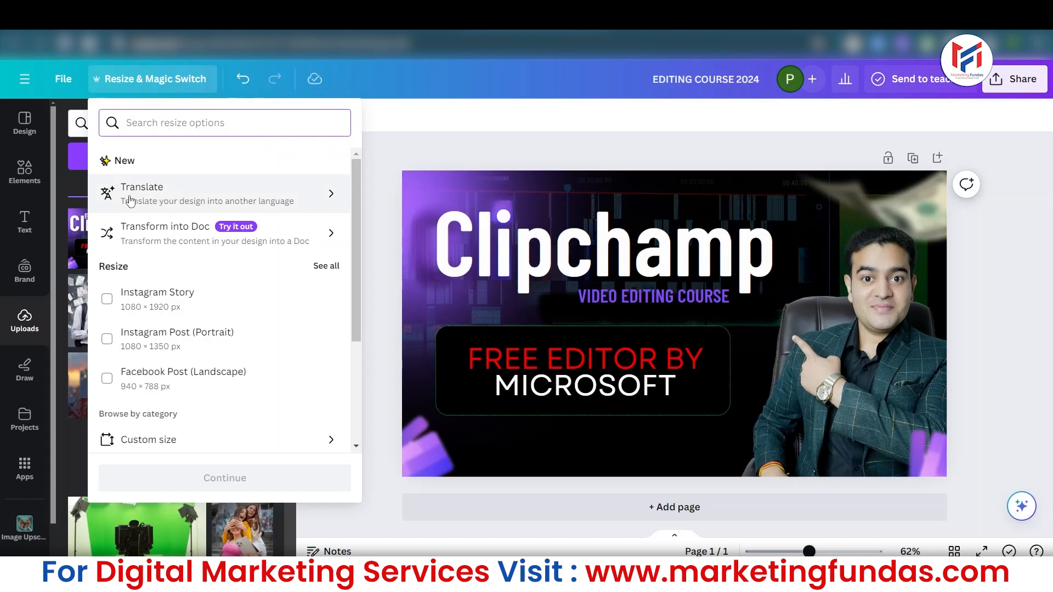
# Translate page 1 into German as a copy with the Original tone of voice, and open the translated YouTube thumbnail
pyautogui.click(146, 200)
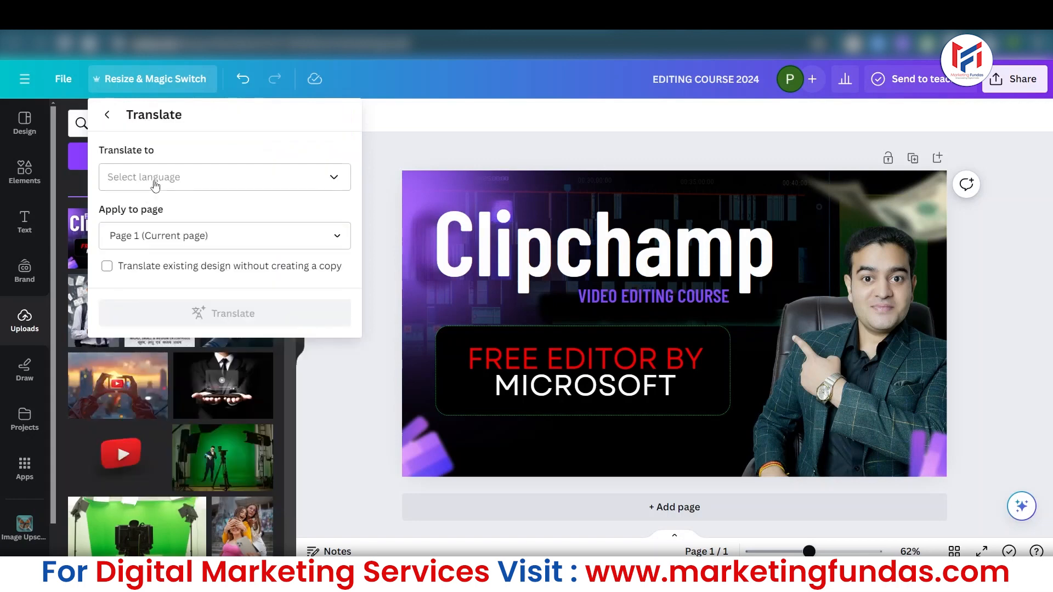
pyautogui.click(153, 176)
pyautogui.write('ge')
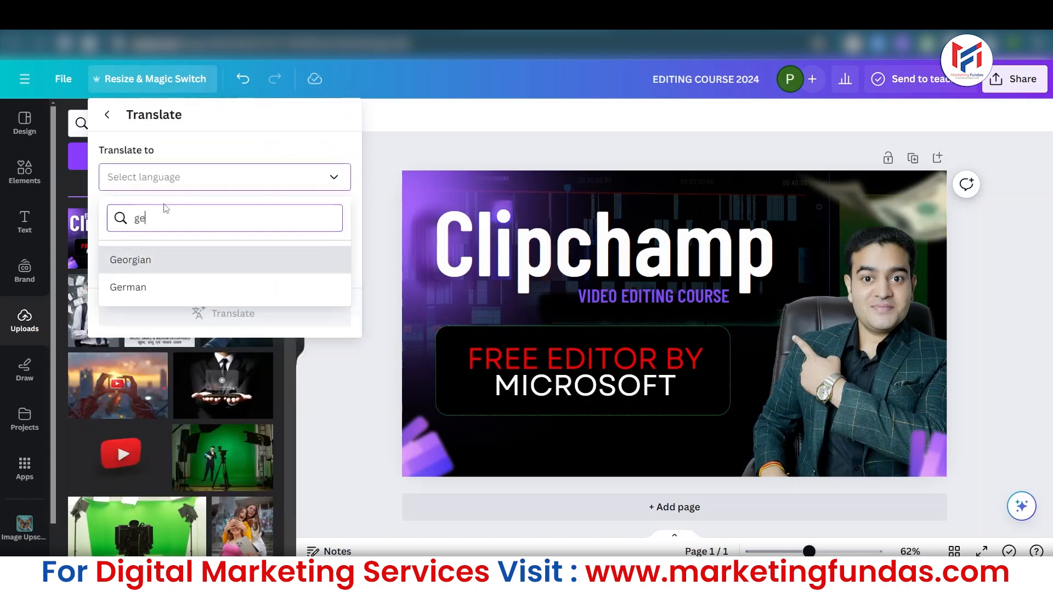
pyautogui.click(164, 287)
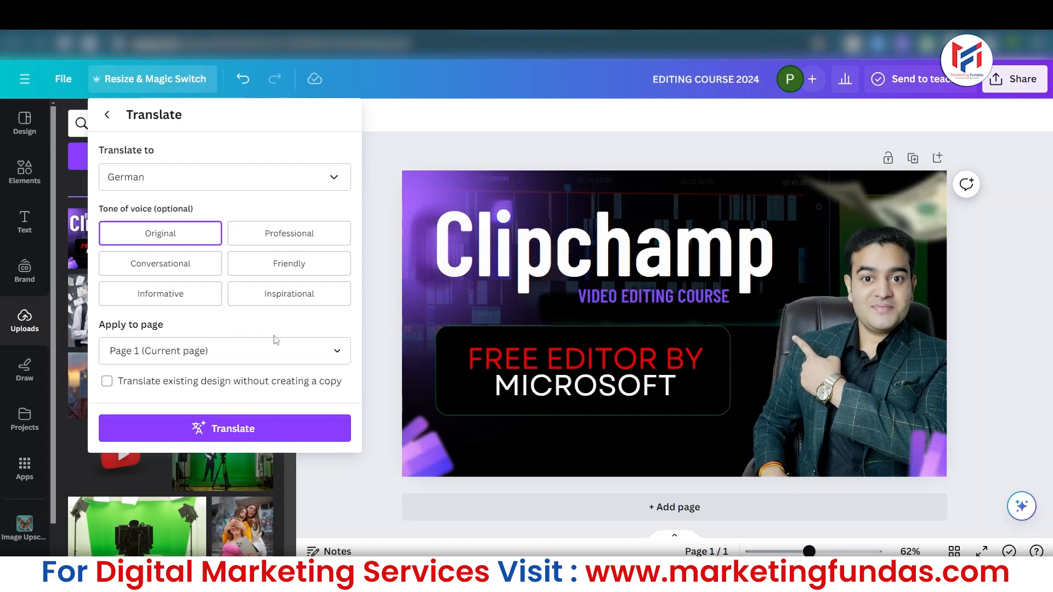
pyautogui.click(209, 363)
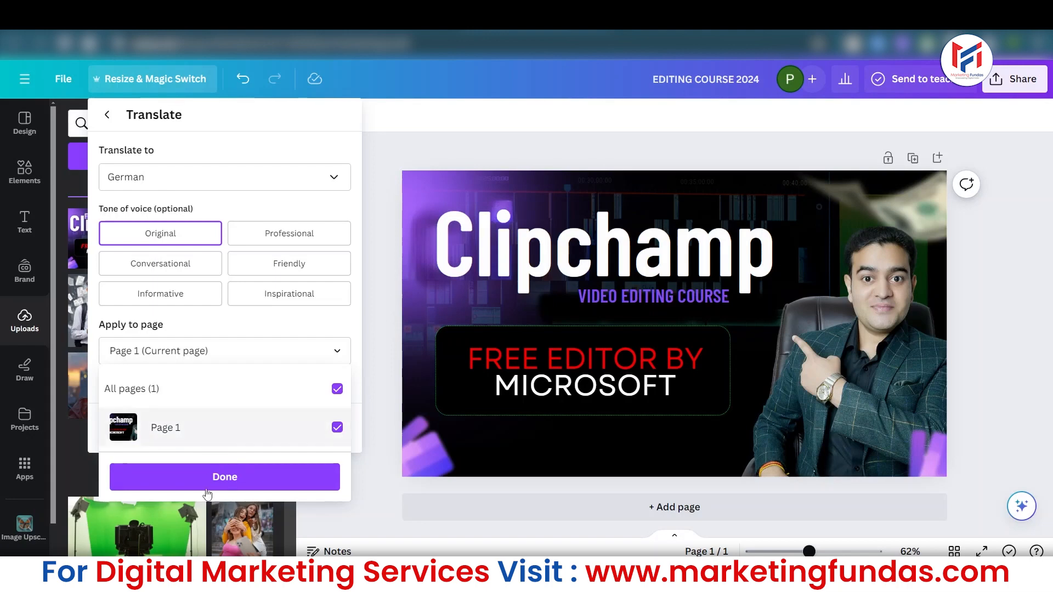
pyautogui.click(211, 354)
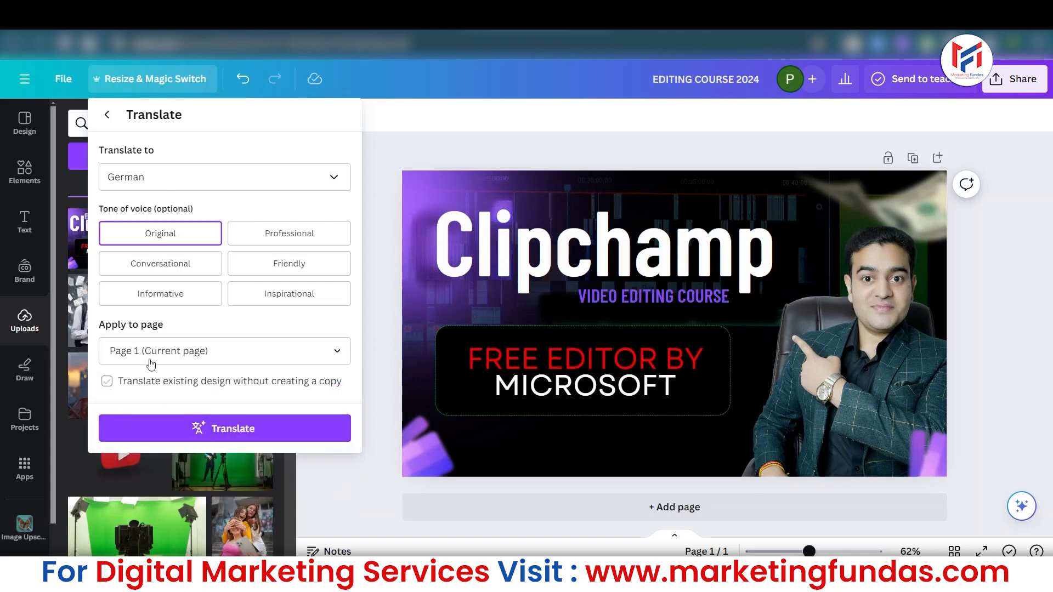
pyautogui.click(157, 438)
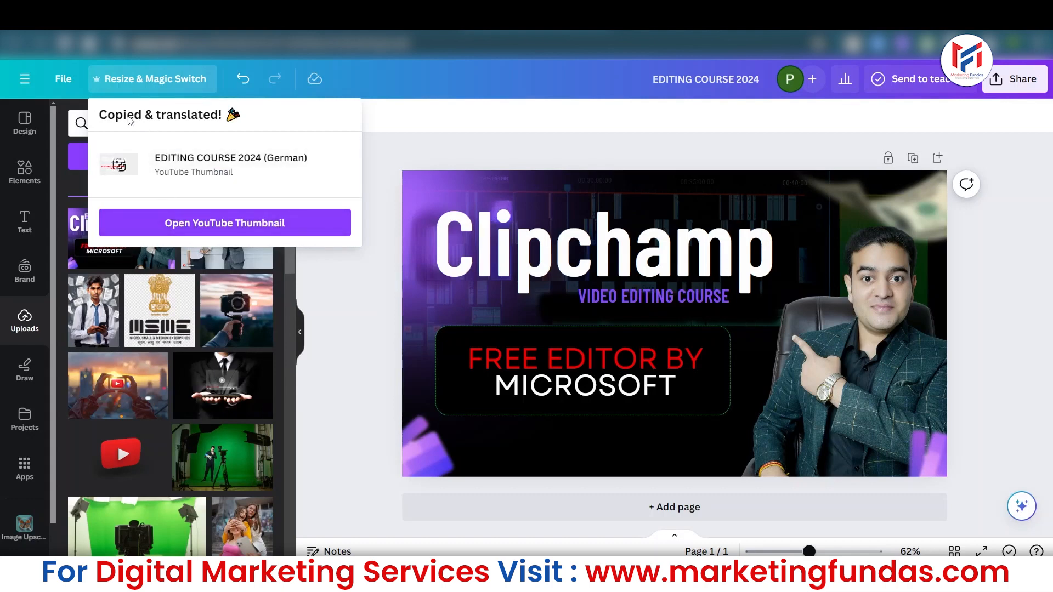
pyautogui.click(211, 225)
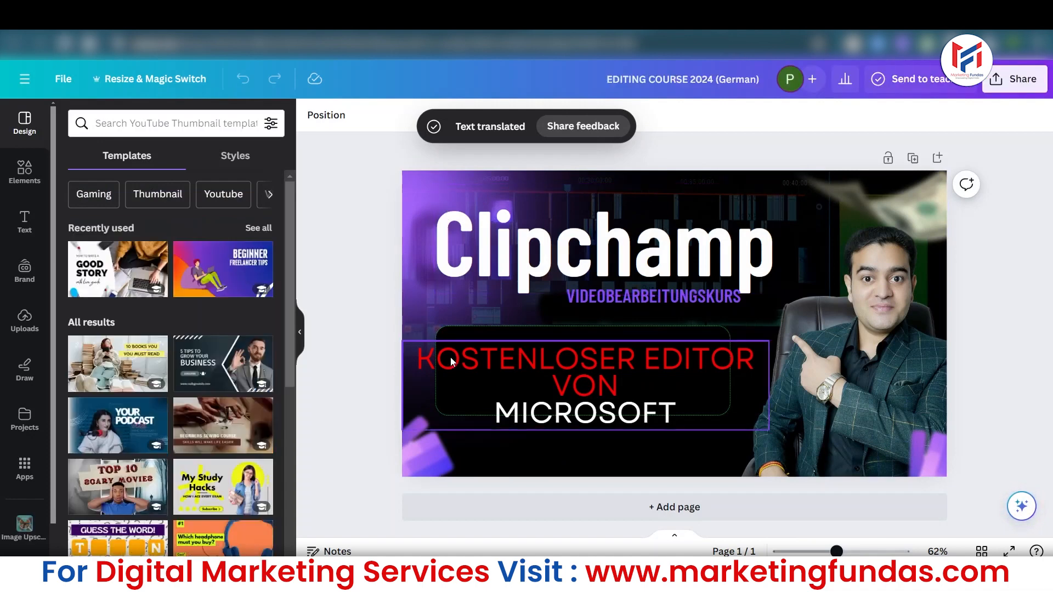
# Select the title, subtitle and lower text block in turn to examine the German translation
pyautogui.click(477, 247)
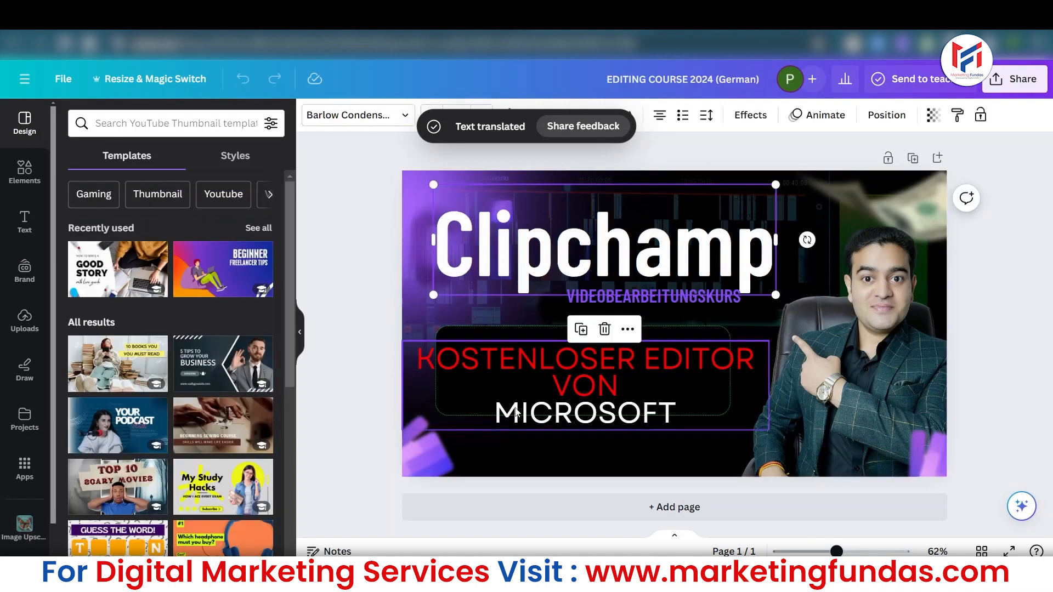
pyautogui.click(518, 415)
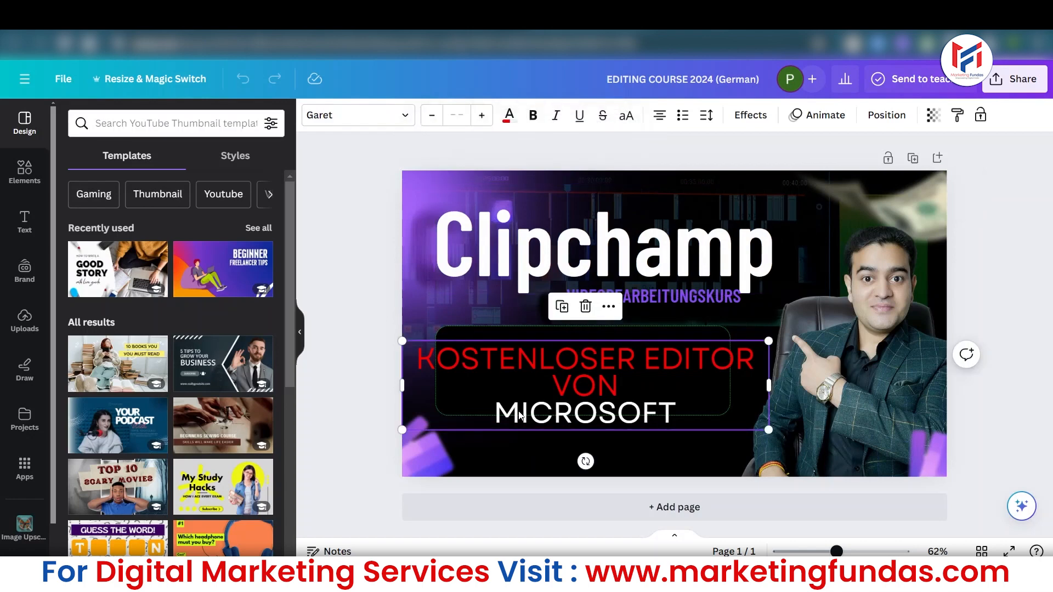
pyautogui.click(541, 231)
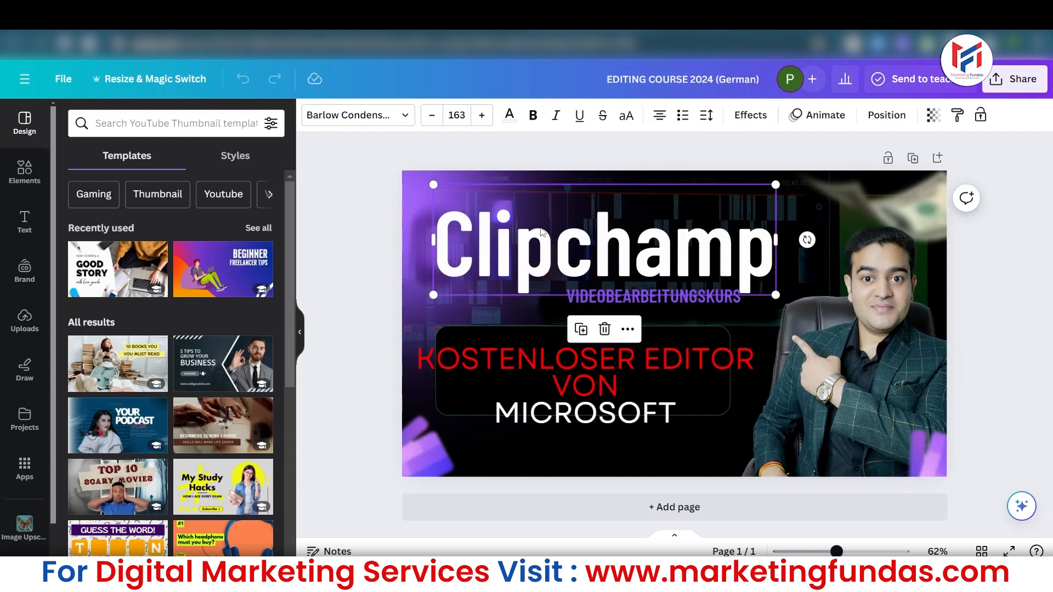
pyautogui.click(700, 298)
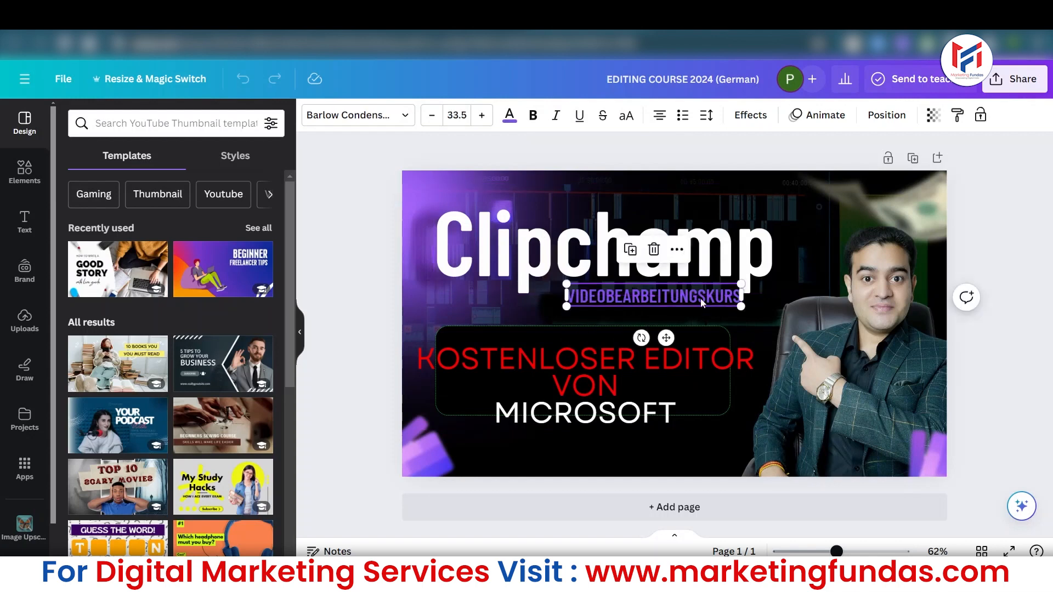
pyautogui.click(587, 367)
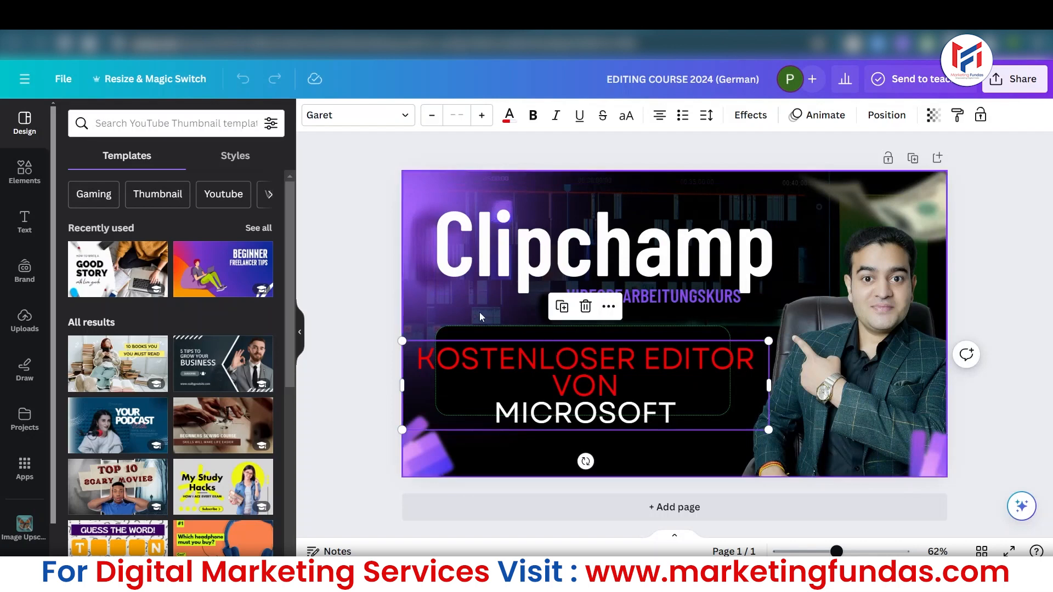
pyautogui.click(346, 268)
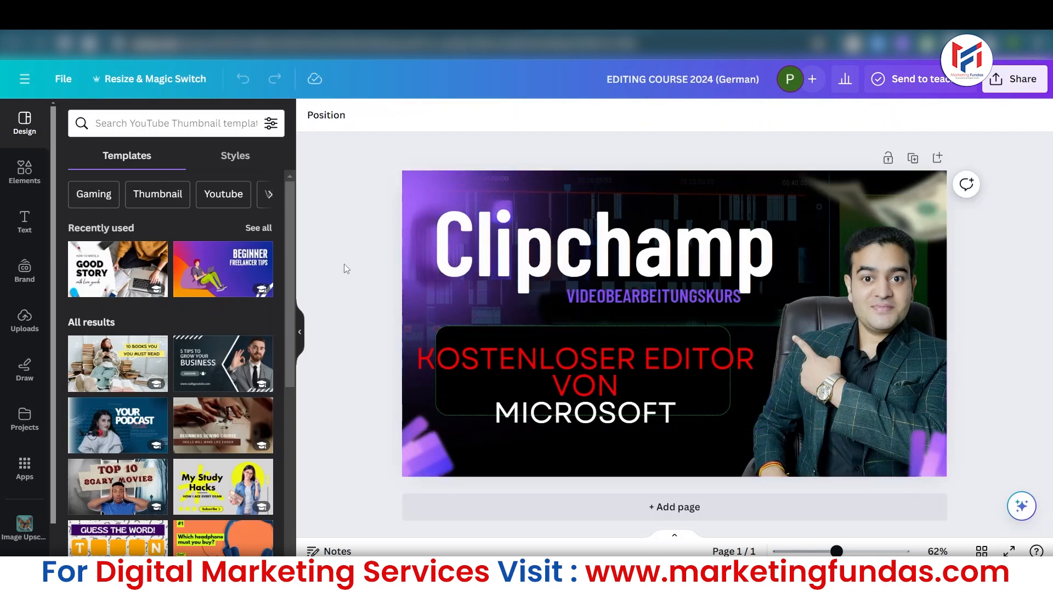
# Resize the German design itself to Instagram Story, 1080 × 1920 px, without making a copy
pyautogui.click(149, 78)
pyautogui.moveTo(357, 206); pyautogui.dragTo(510, 175)
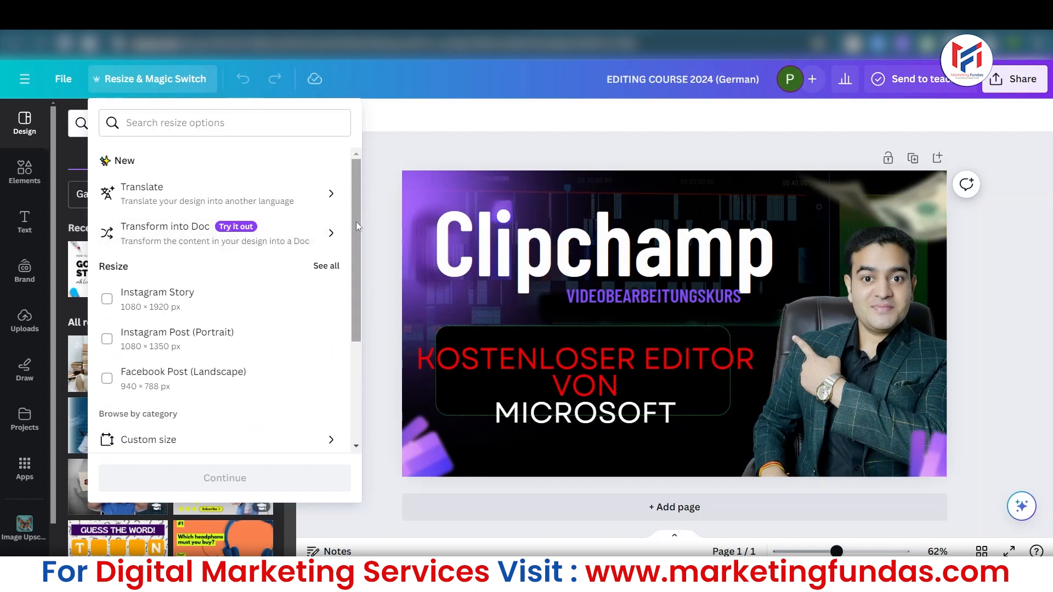
pyautogui.scroll(-1, 134, 236)
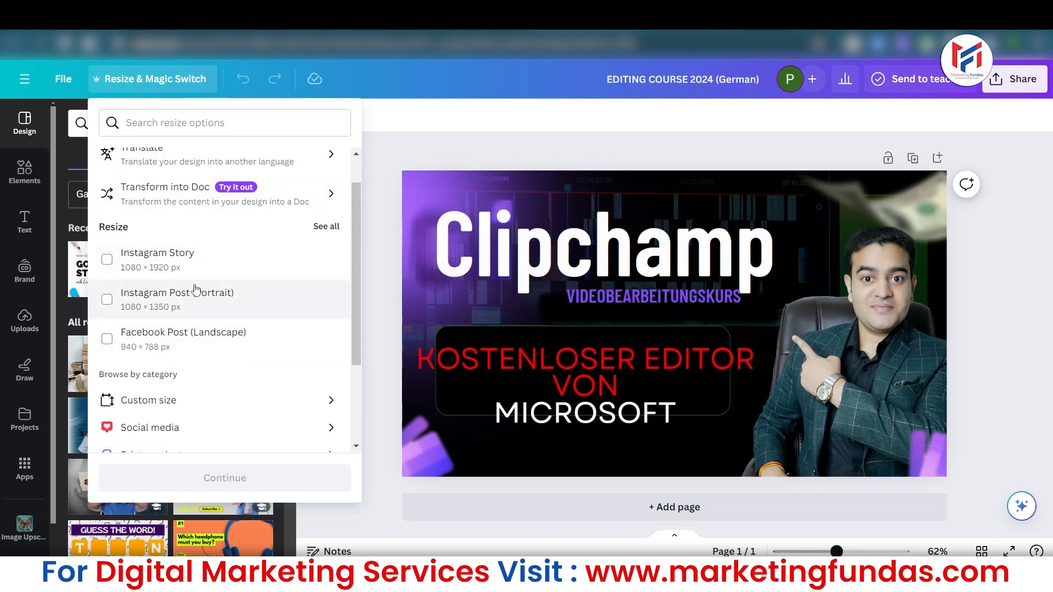
pyautogui.click(230, 267)
pyautogui.click(176, 478)
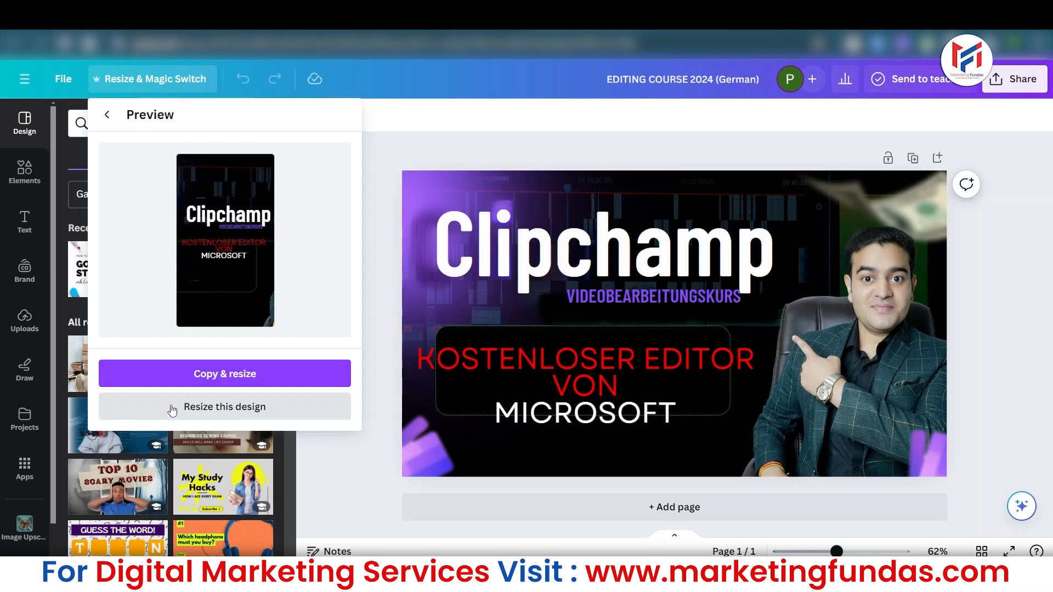
pyautogui.click(191, 410)
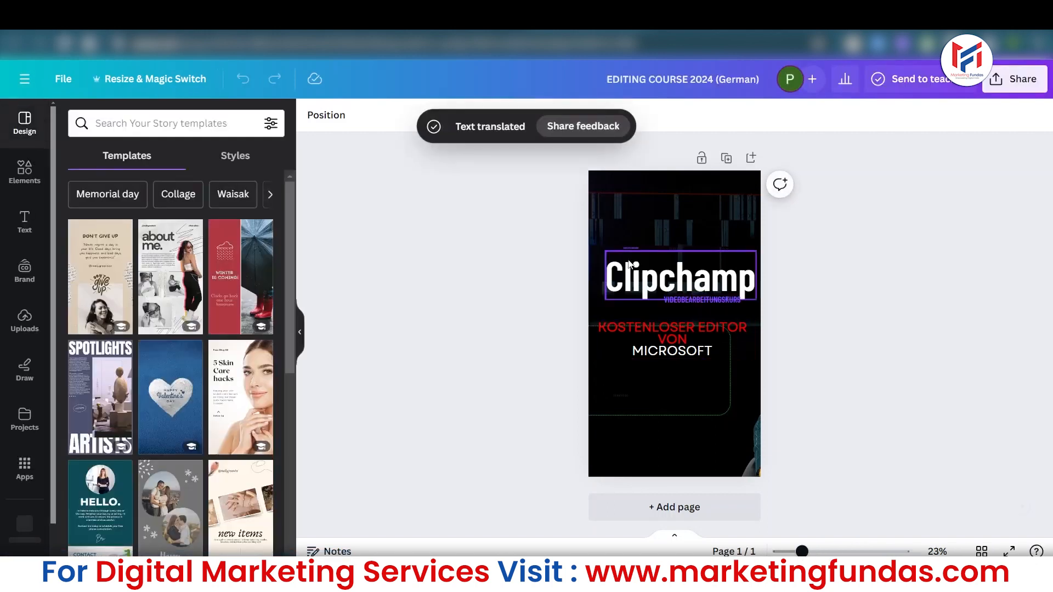
# Open the download settings for the resized story design
pyautogui.click(1000, 81)
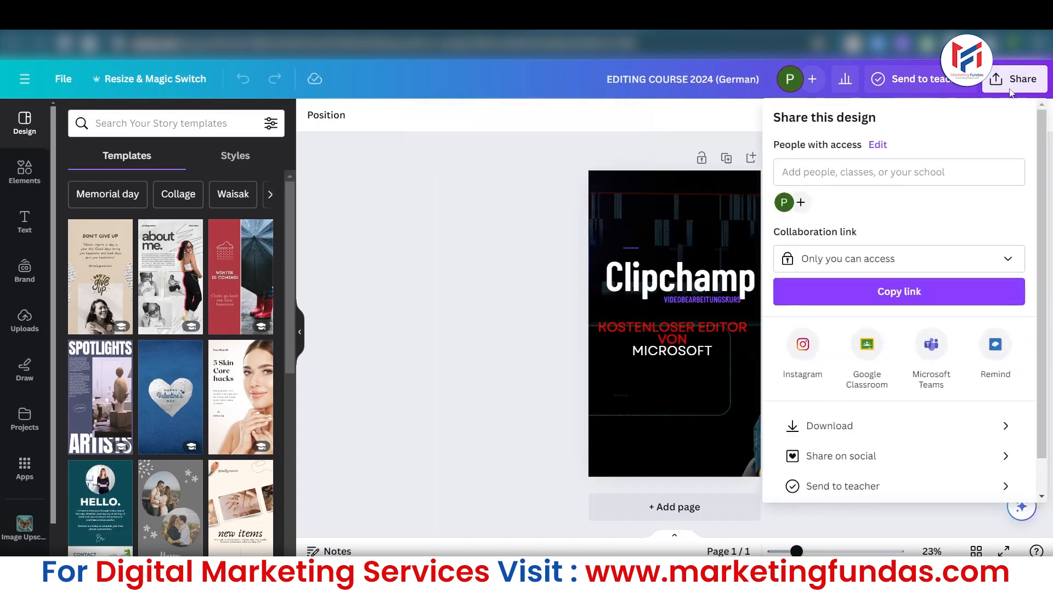
pyautogui.scroll(-2, 1037, 403)
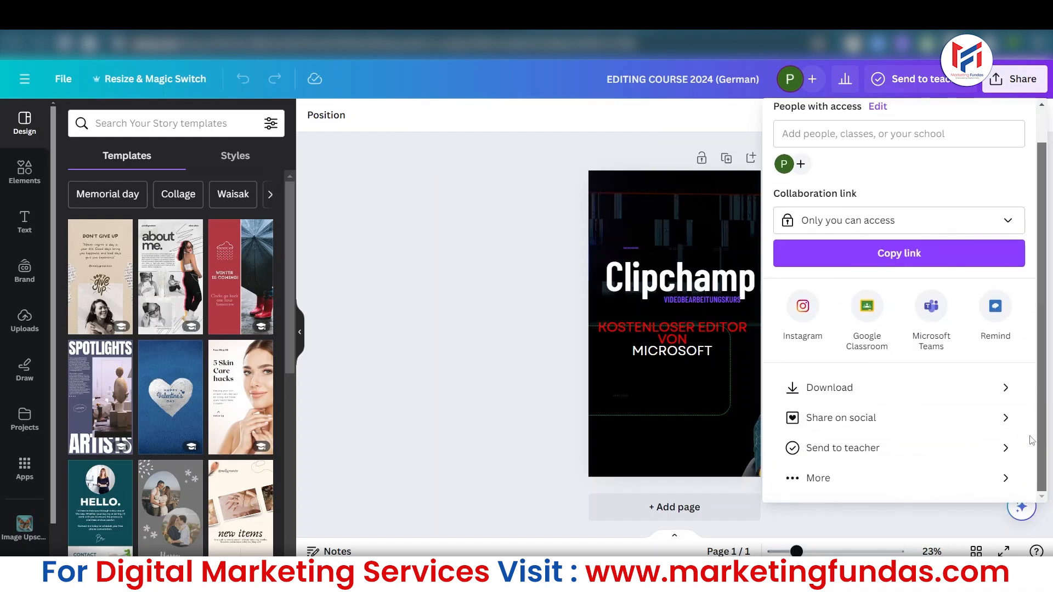
pyautogui.click(850, 394)
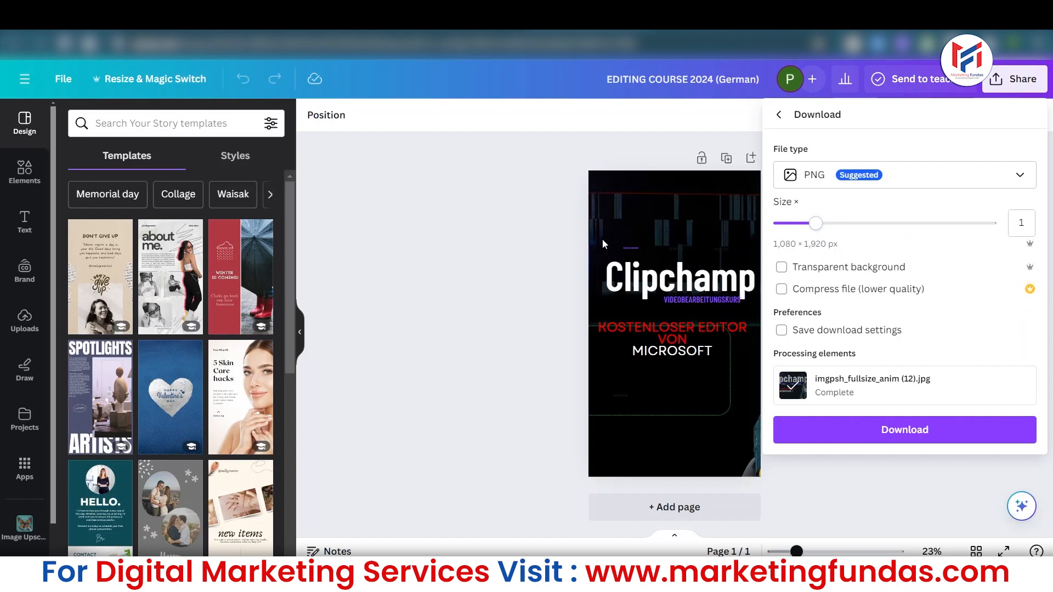
# Return to the original English EDITING COURSE 2024 design and open its download settings
pyautogui.click(449, 169)
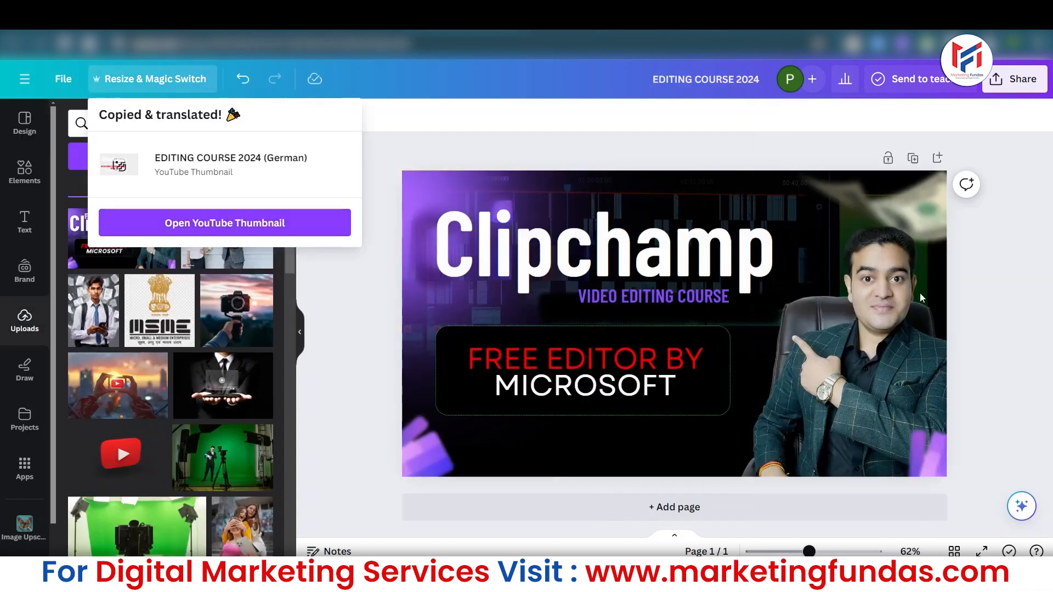
pyautogui.click(1013, 88)
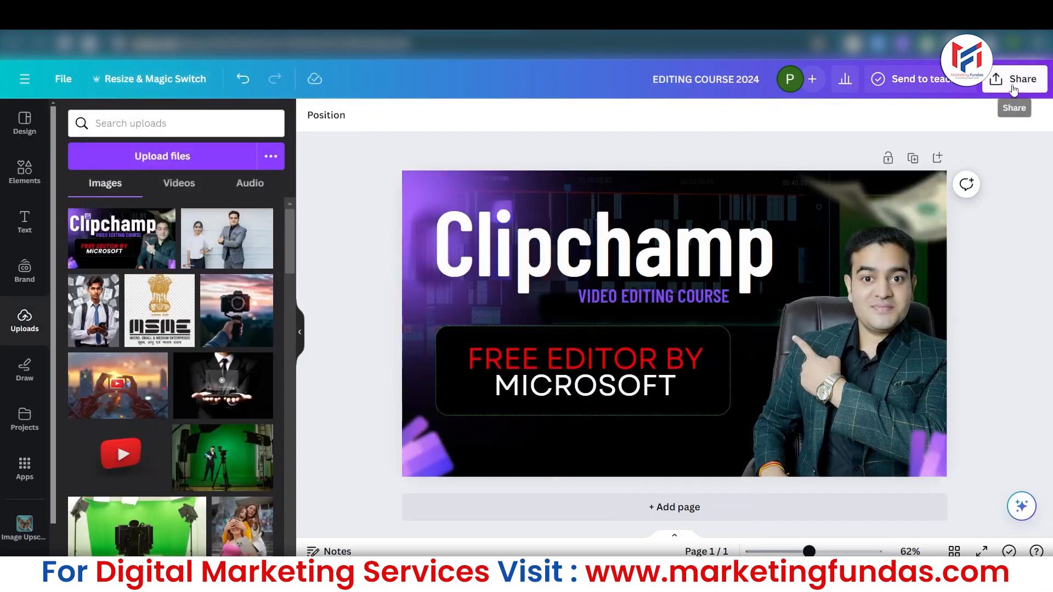
pyautogui.click(1013, 88)
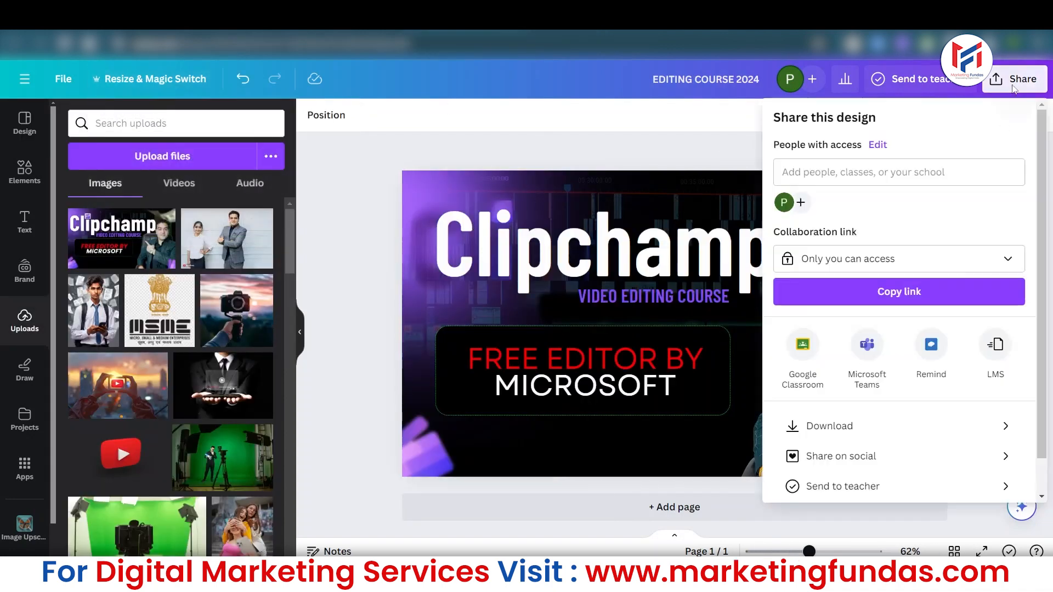
pyautogui.click(822, 426)
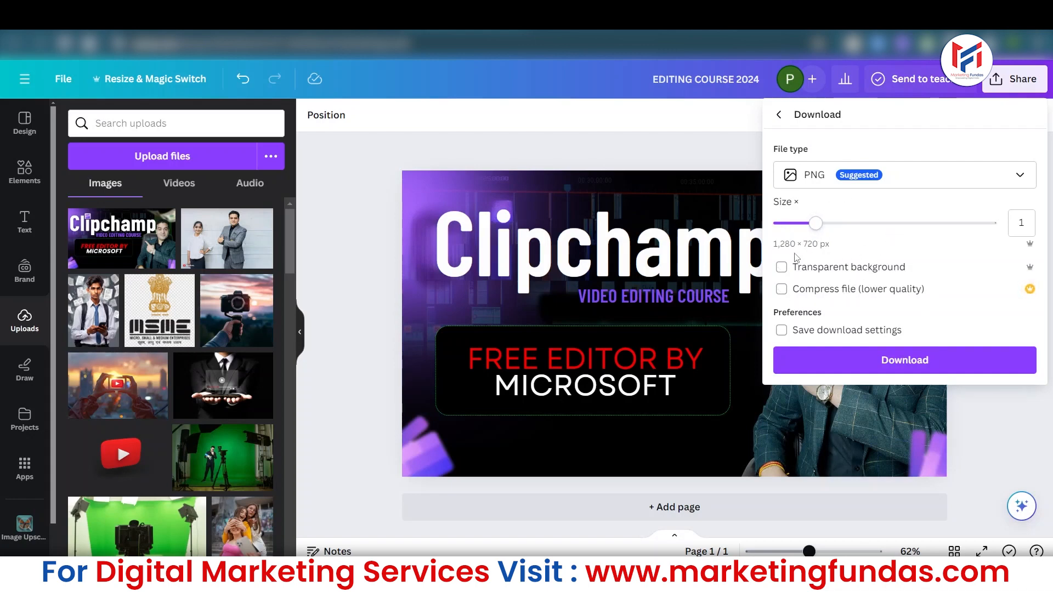
# Download the thumbnail as a PNG at size 1.125 with a transparent background, after trying the maximum size of 3.125
pyautogui.moveTo(817, 223); pyautogui.dragTo(1001, 226)
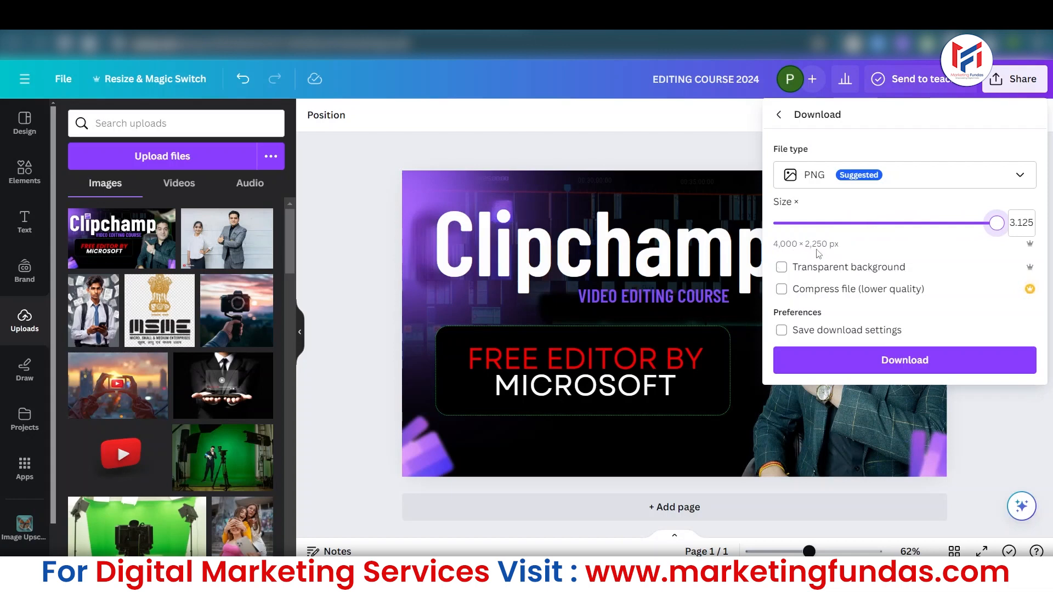
pyautogui.moveTo(997, 223)
pyautogui.mouseDown()
pyautogui.moveTo(808, 227)
pyautogui.moveTo(1011, 222)
pyautogui.mouseUp()
pyautogui.moveTo(995, 223); pyautogui.dragTo(825, 201)
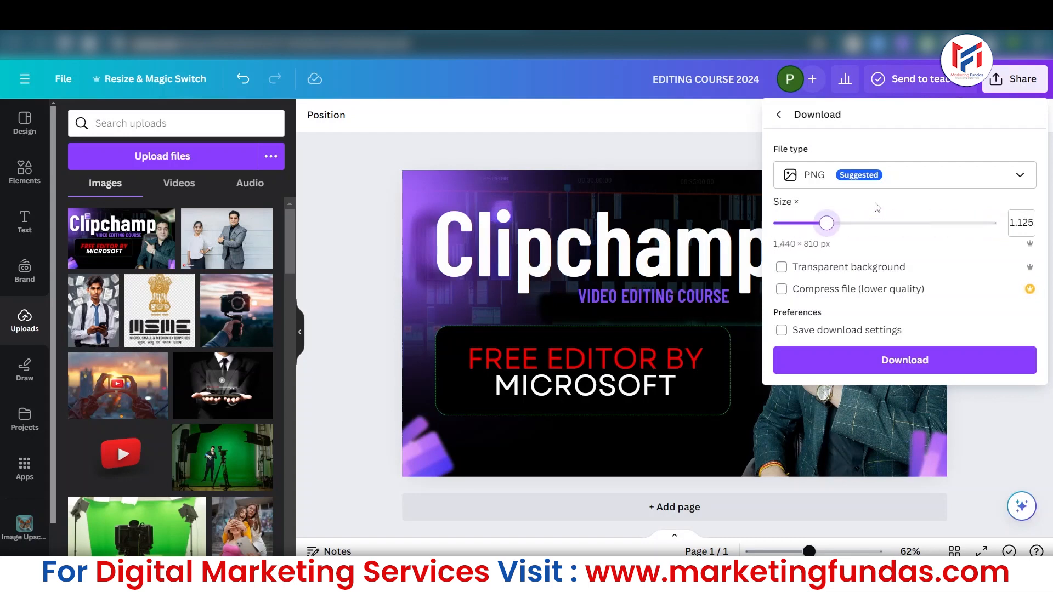
pyautogui.click(782, 268)
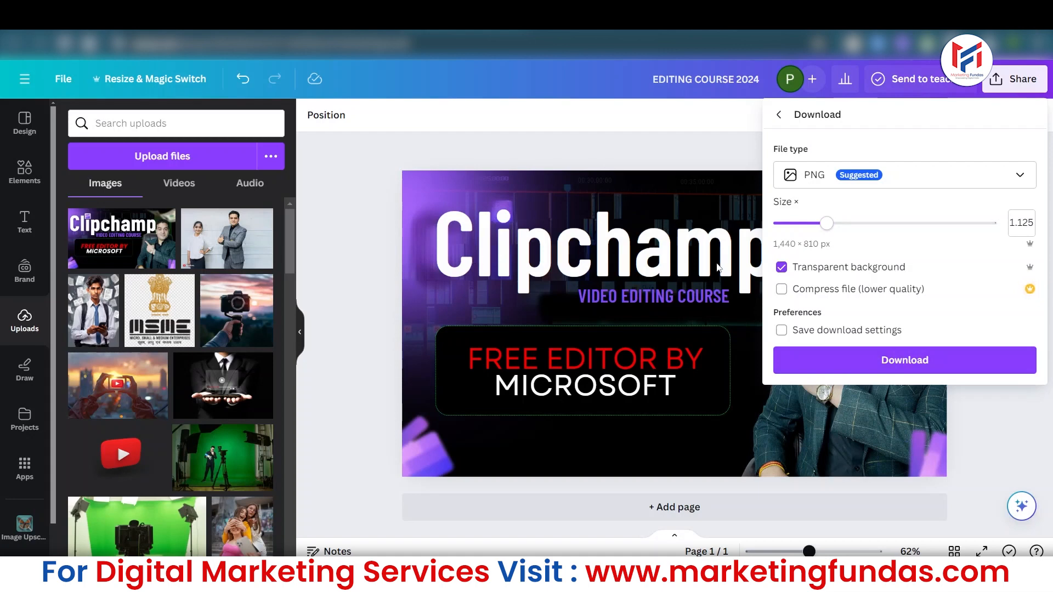
pyautogui.click(883, 362)
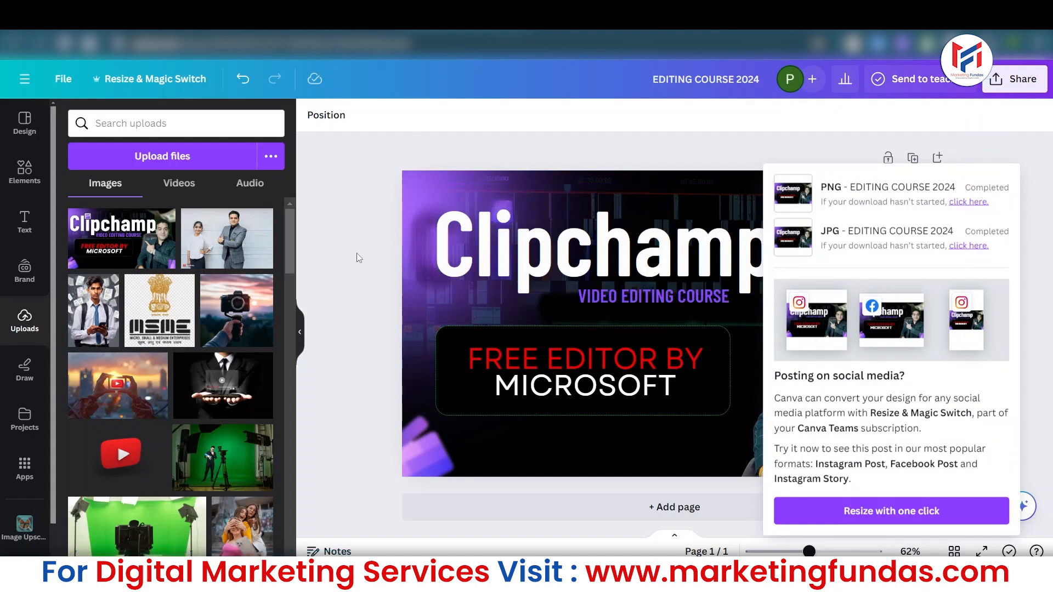
# View the downloaded EDITING COURSE 2024.png in the image viewer and return to the design
pyautogui.click(384, 256)
pyautogui.click(985, 36)
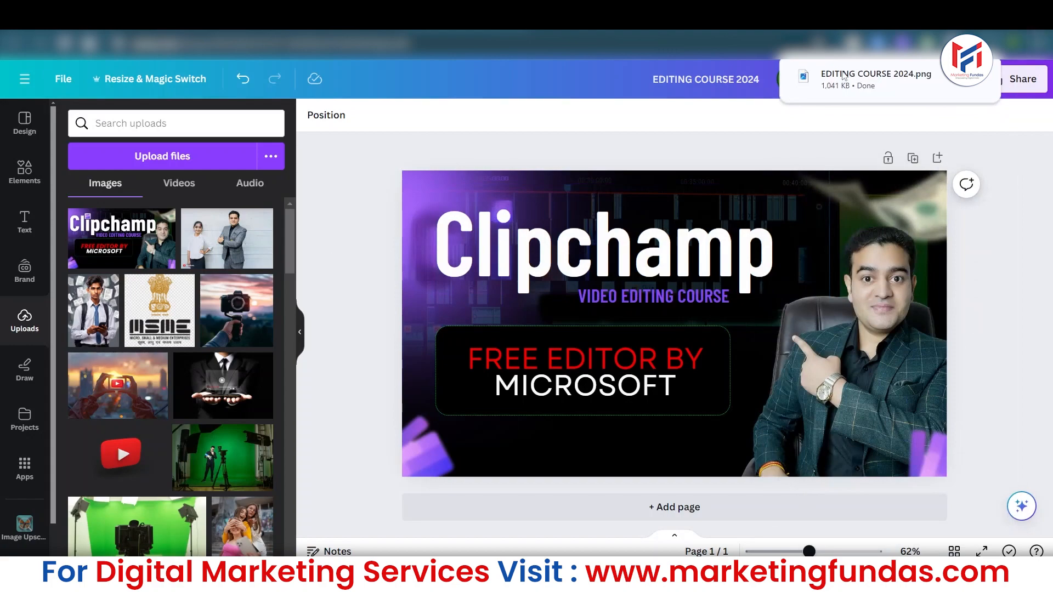
pyautogui.click(817, 86)
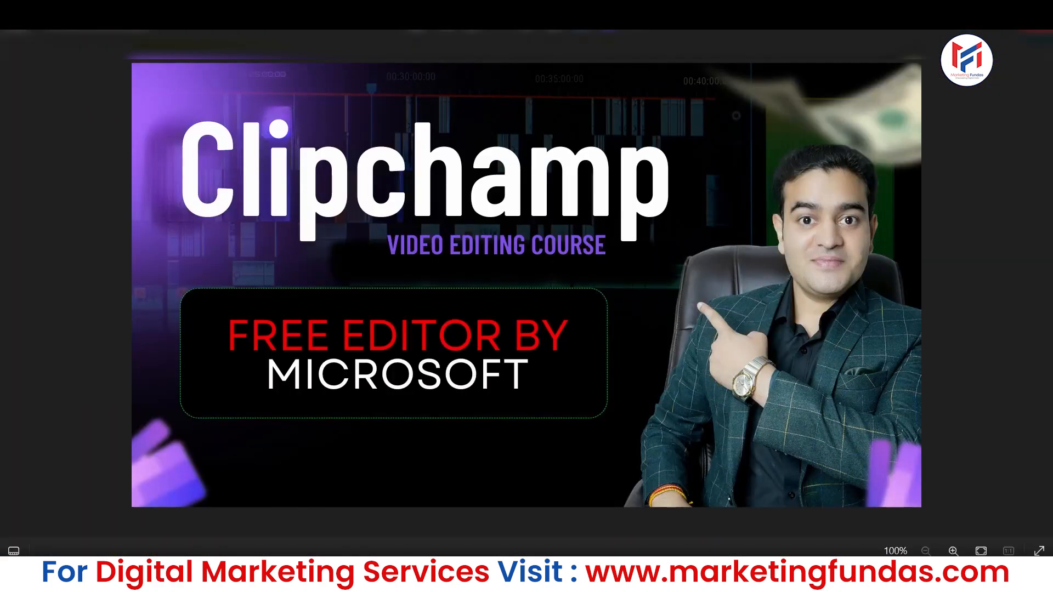
pyautogui.click(1039, 23)
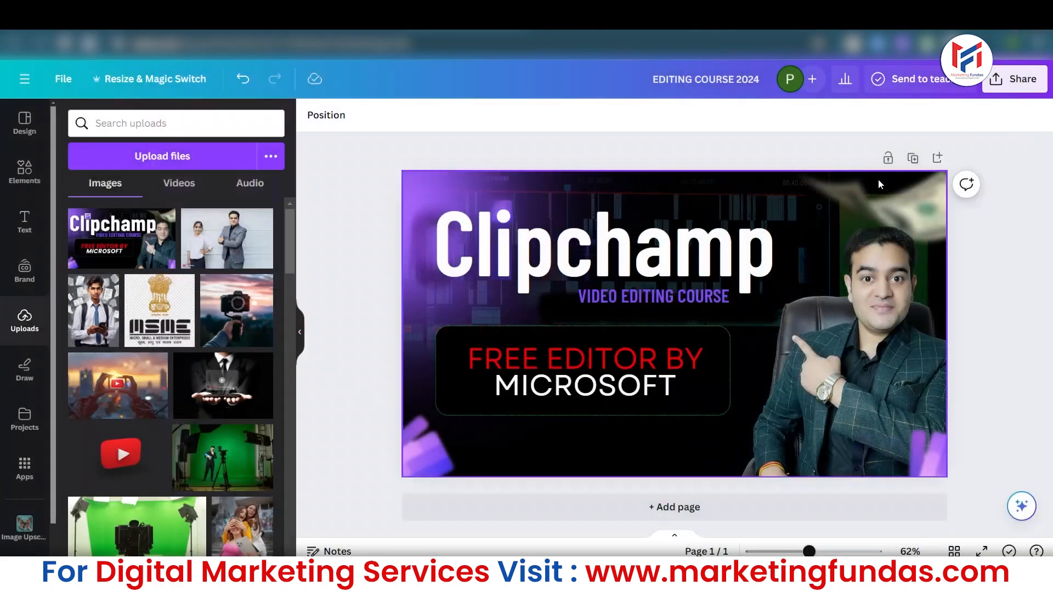
# Delete the background image from the thumbnail and select the remaining text elements
pyautogui.click(416, 191)
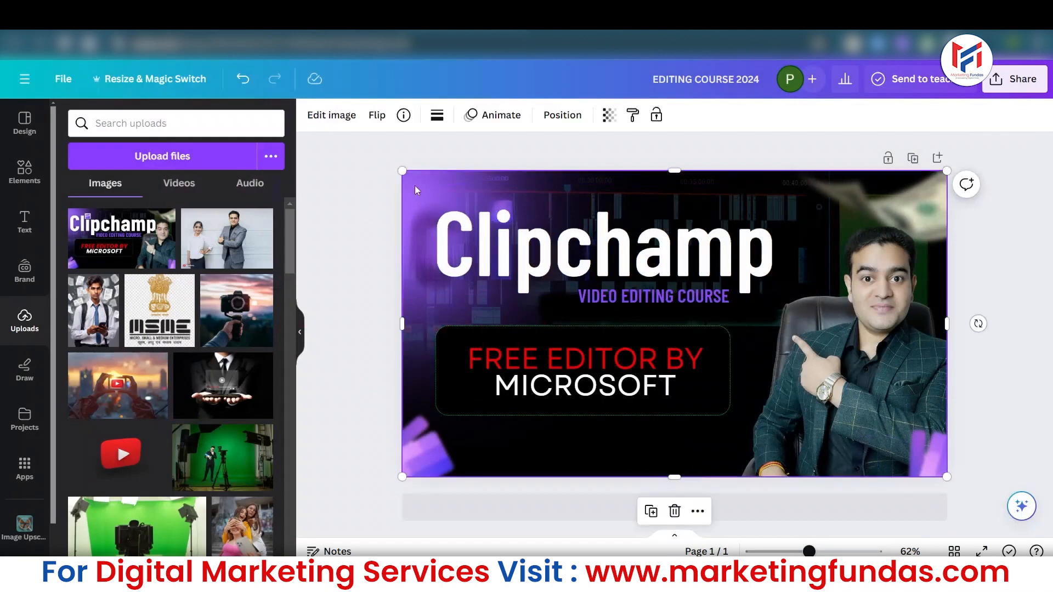
pyautogui.press('Delete')
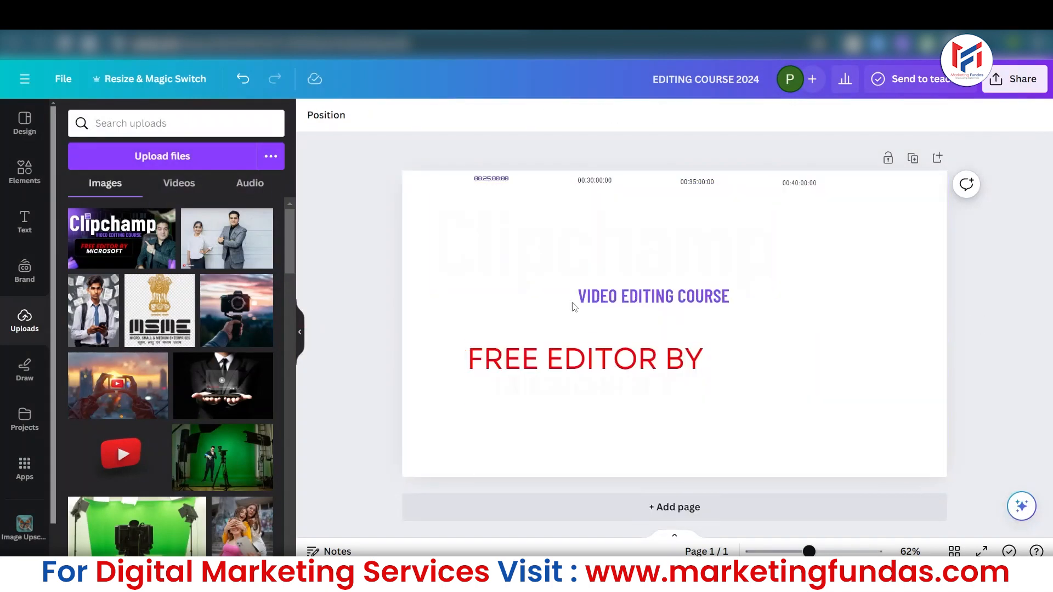
pyautogui.click(622, 296)
pyautogui.click(627, 355)
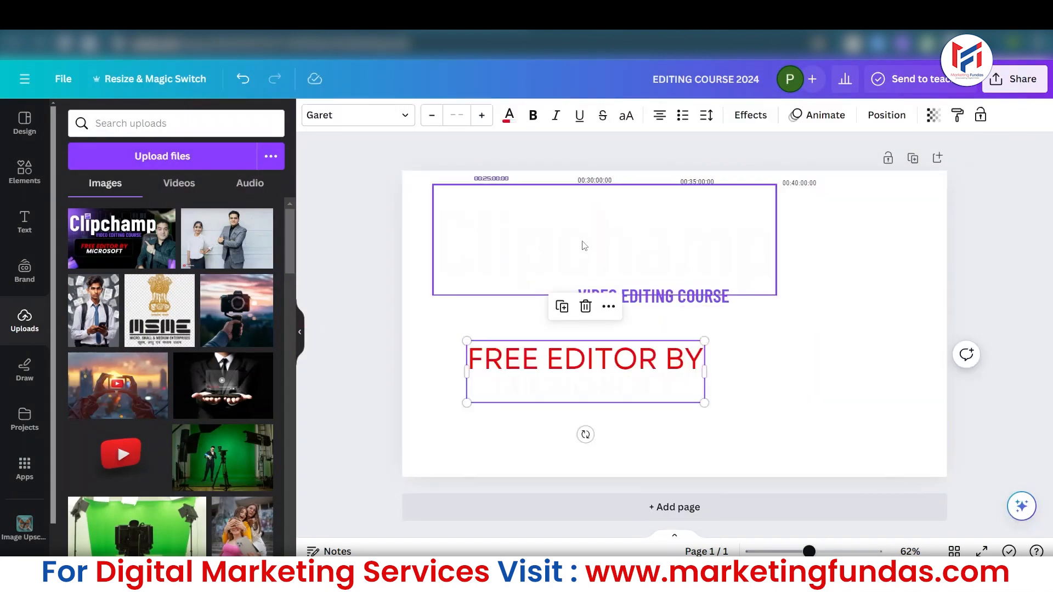
# Examine the download options offered for the JPG file type, and close them without downloading
pyautogui.click(1017, 79)
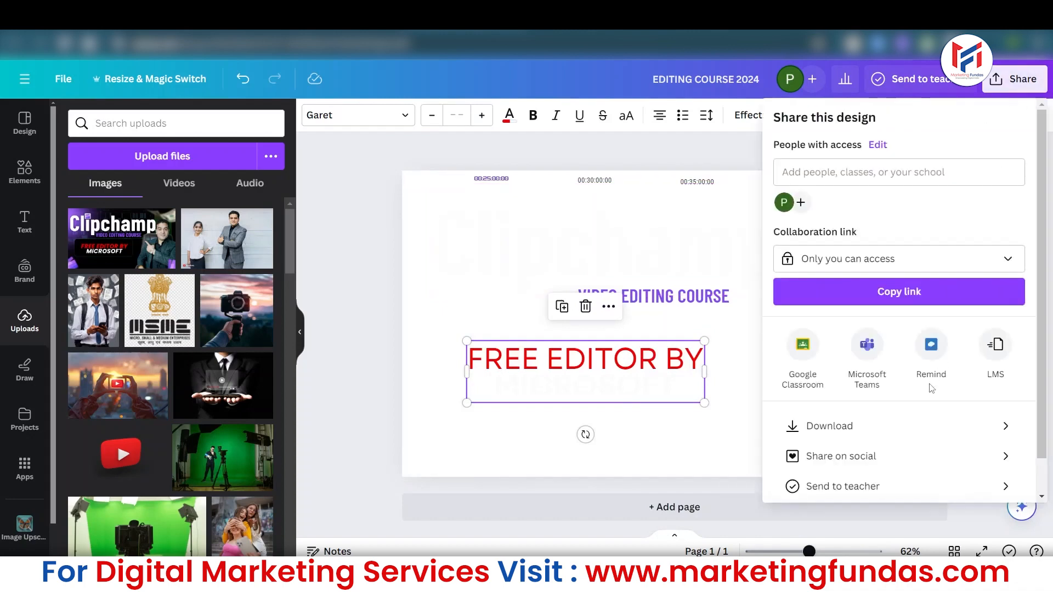
pyautogui.click(881, 430)
pyautogui.click(893, 176)
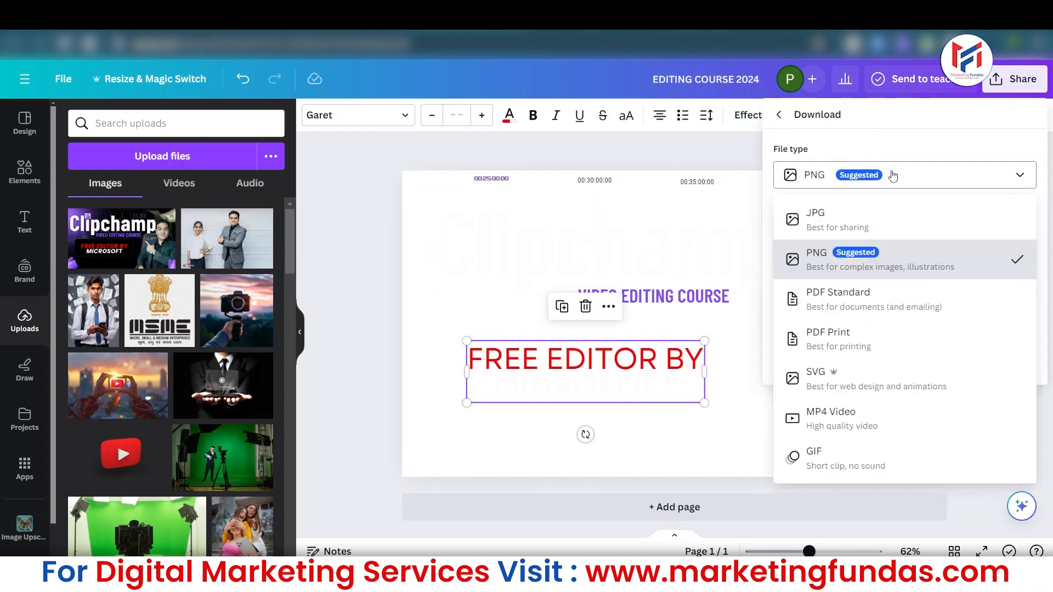
pyautogui.click(864, 226)
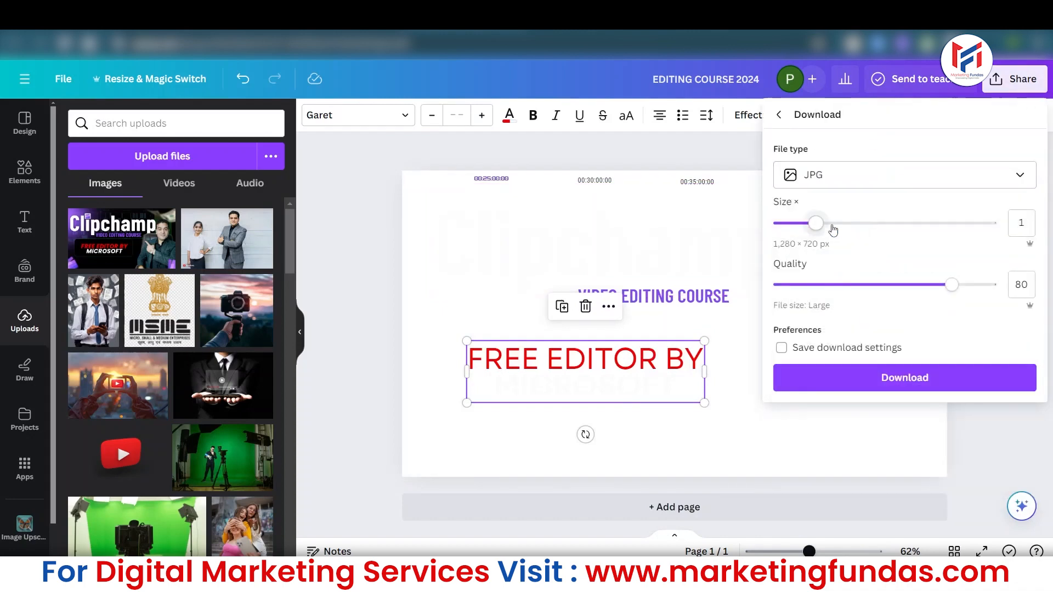
pyautogui.click(378, 188)
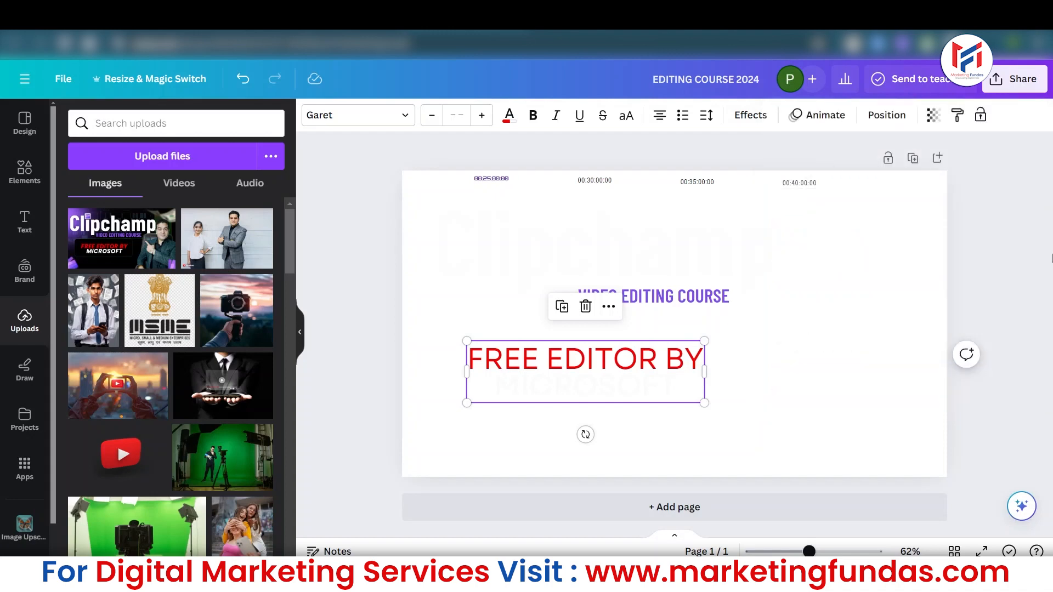
# Toggle the transparent background option on and off for a PNG download, and enable file compression
pyautogui.click(1014, 78)
pyautogui.click(818, 427)
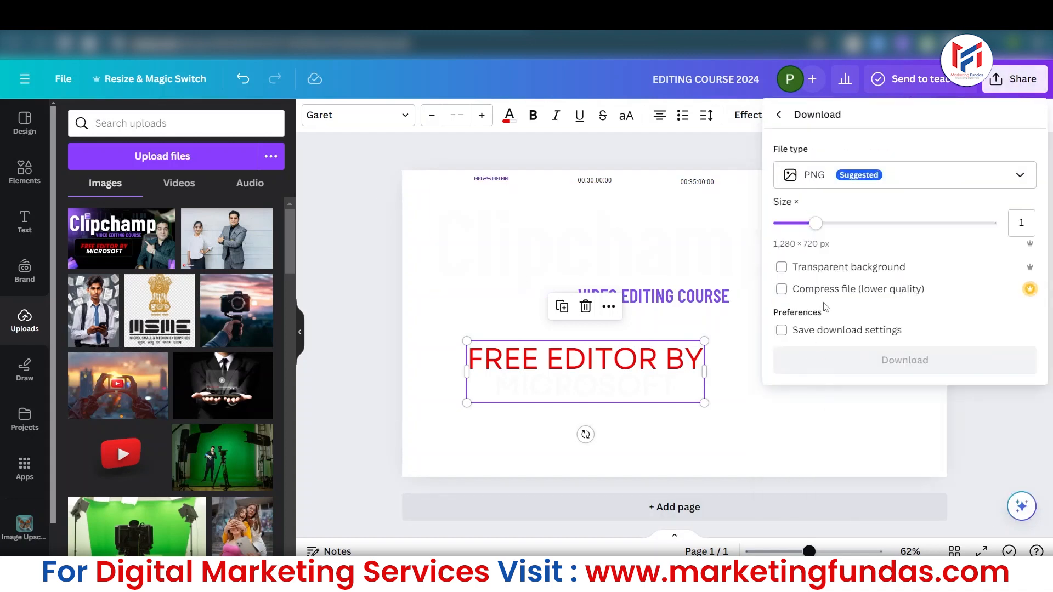
pyautogui.click(819, 268)
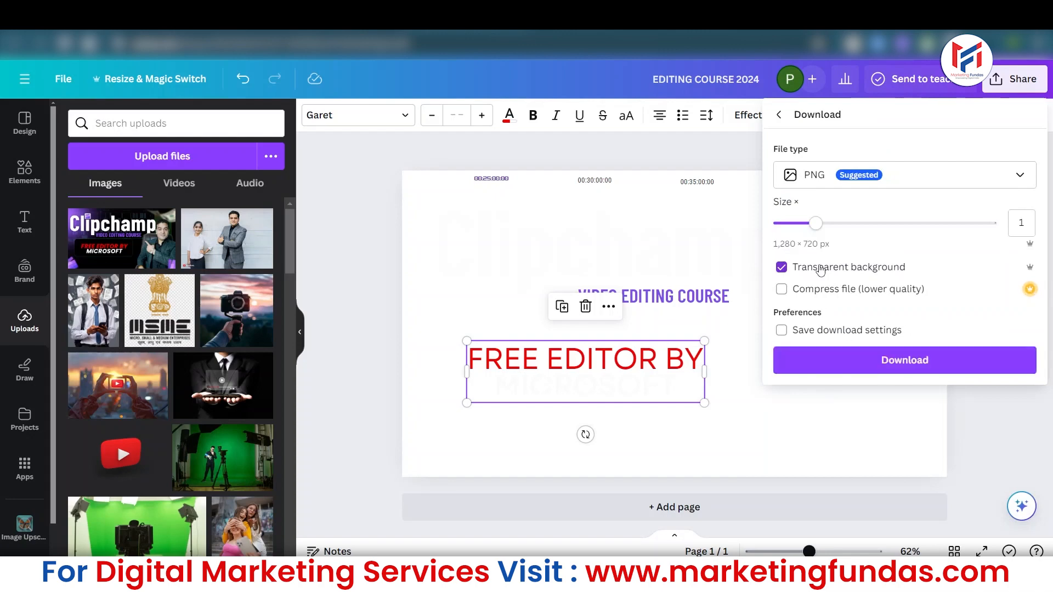
pyautogui.click(819, 269)
pyautogui.click(780, 292)
# Close the download settings and undo the deletion of the background image
pyautogui.click(469, 209)
pyautogui.hotkey('ctrl', 'z')
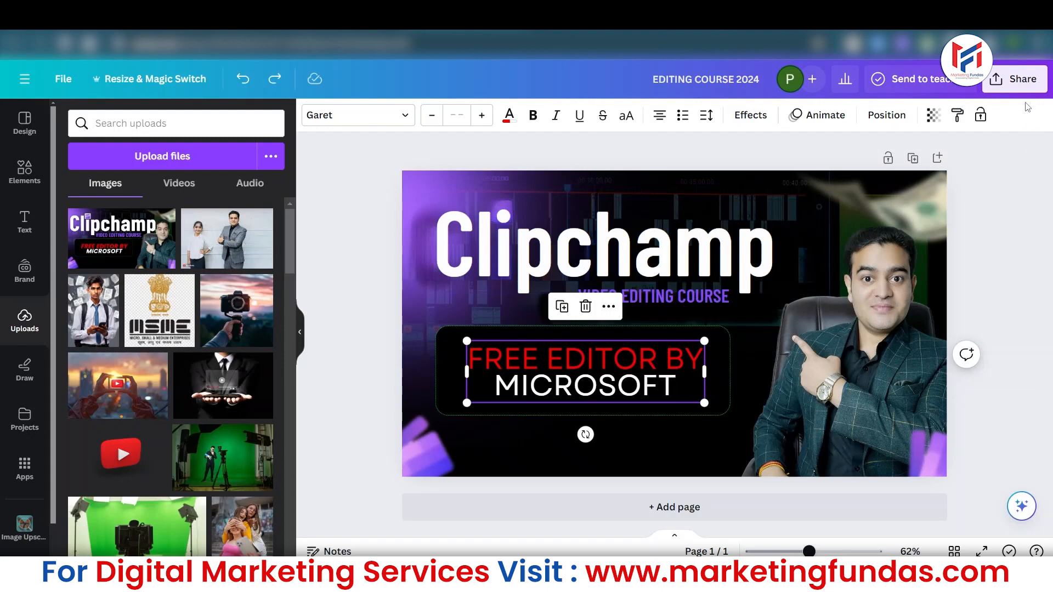
# Download the full thumbnail as a JPG at size 1 and quality 80
pyautogui.click(1019, 83)
pyautogui.click(811, 436)
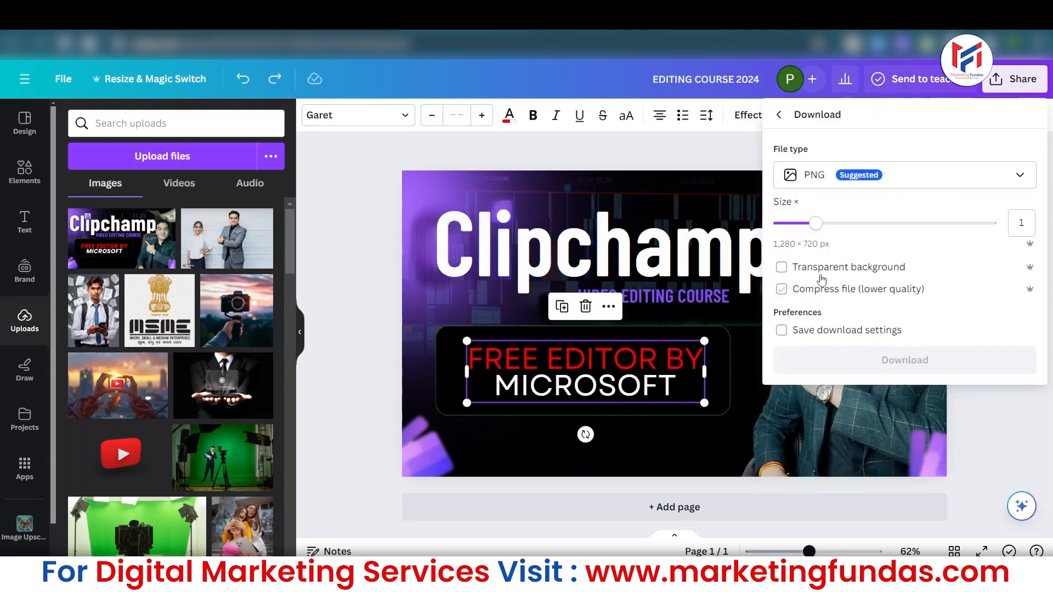
pyautogui.click(905, 181)
pyautogui.click(817, 214)
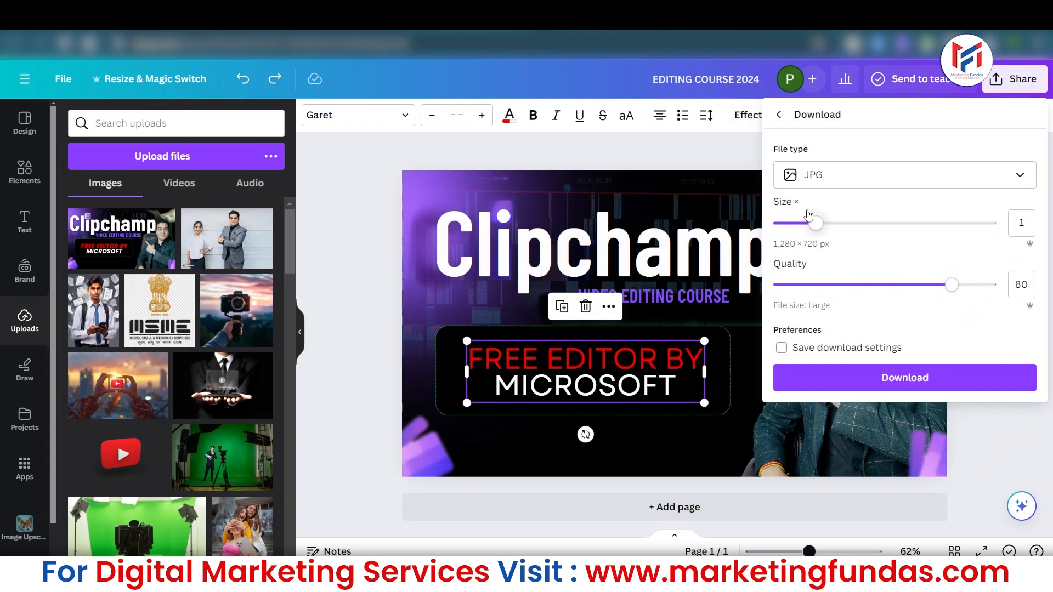
pyautogui.click(832, 374)
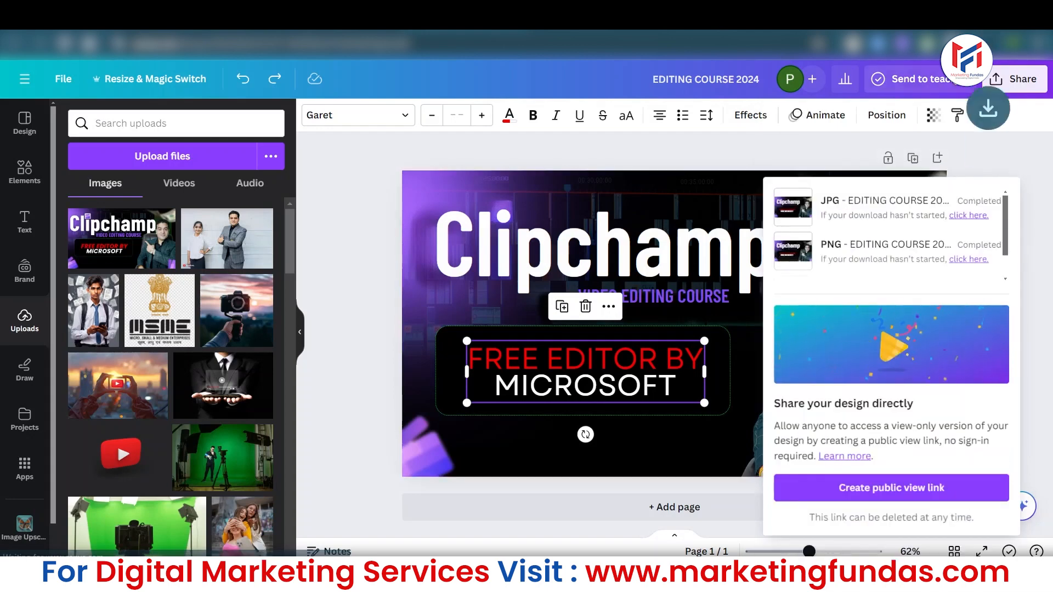
# Download the thumbnail as an uncompressed PNG at size 1, and check its file size in the recent downloads
pyautogui.click(1010, 81)
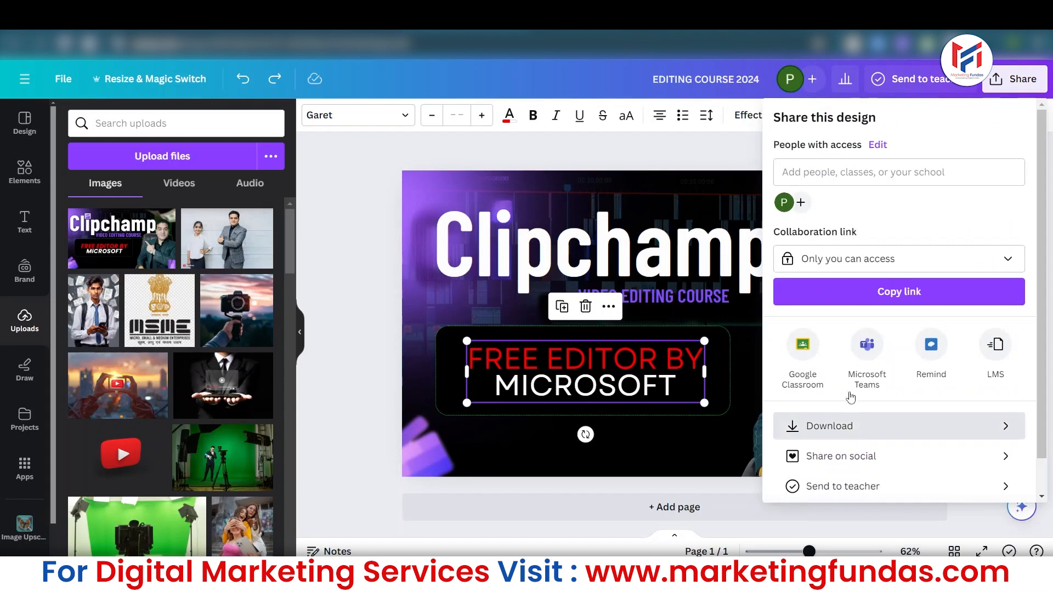
pyautogui.click(849, 426)
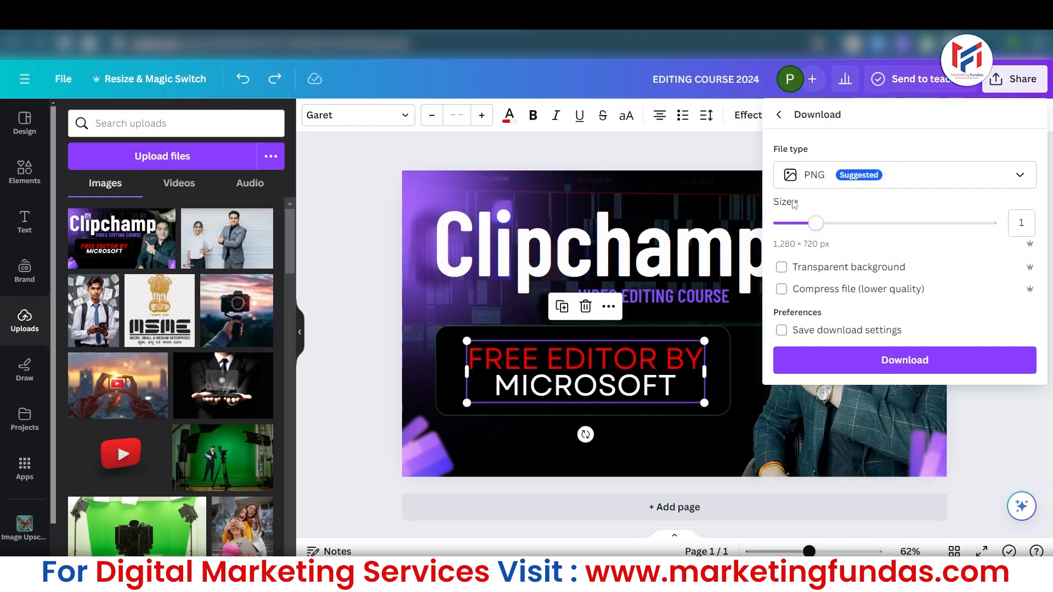
pyautogui.click(831, 365)
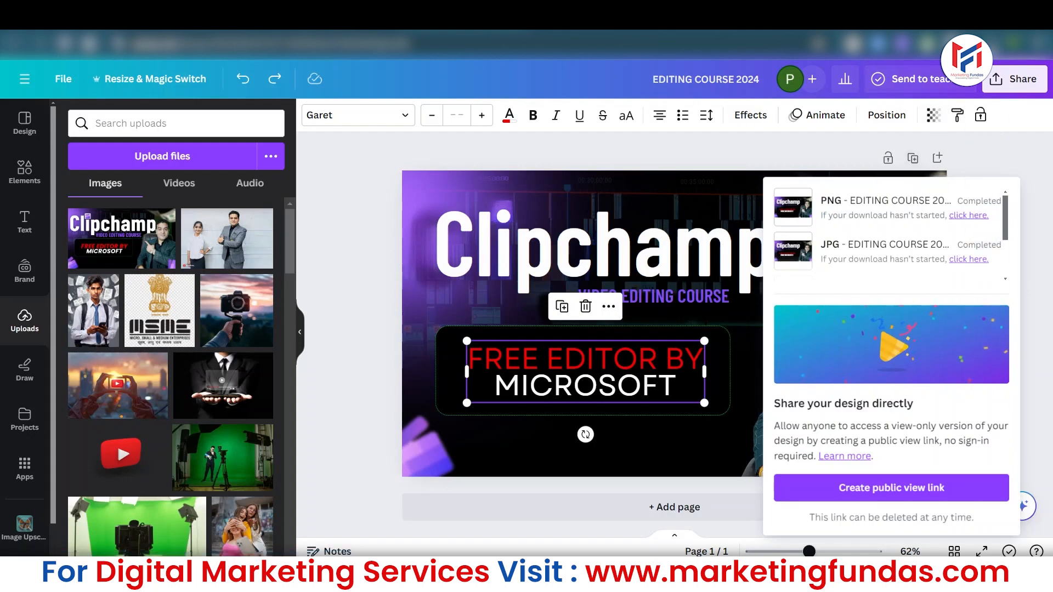
pyautogui.click(988, 44)
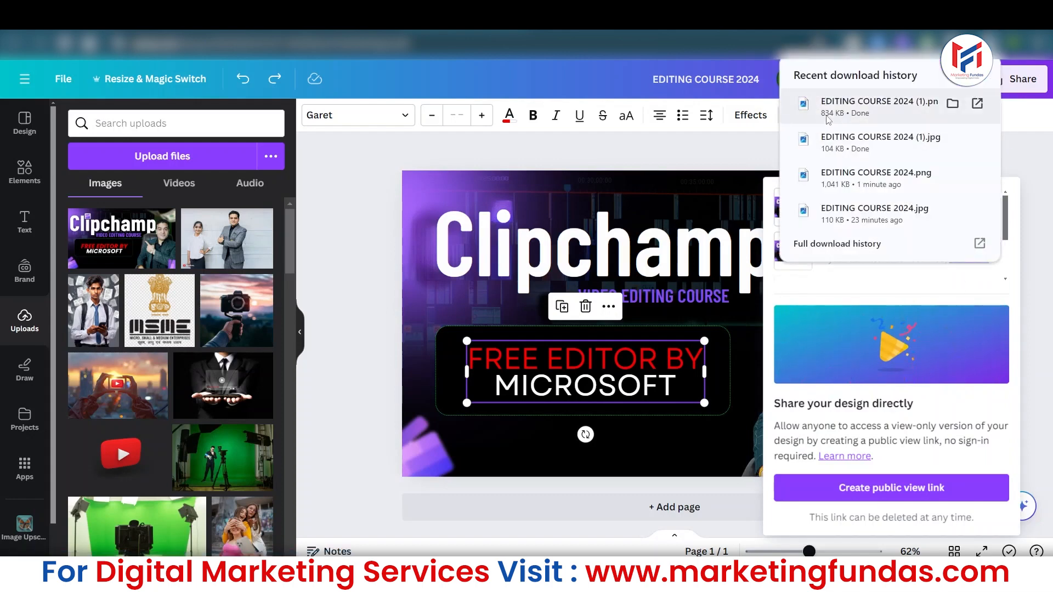
pyautogui.click(699, 143)
# Download the thumbnail as a PNG at size 1 with file compression enabled
pyautogui.click(1015, 78)
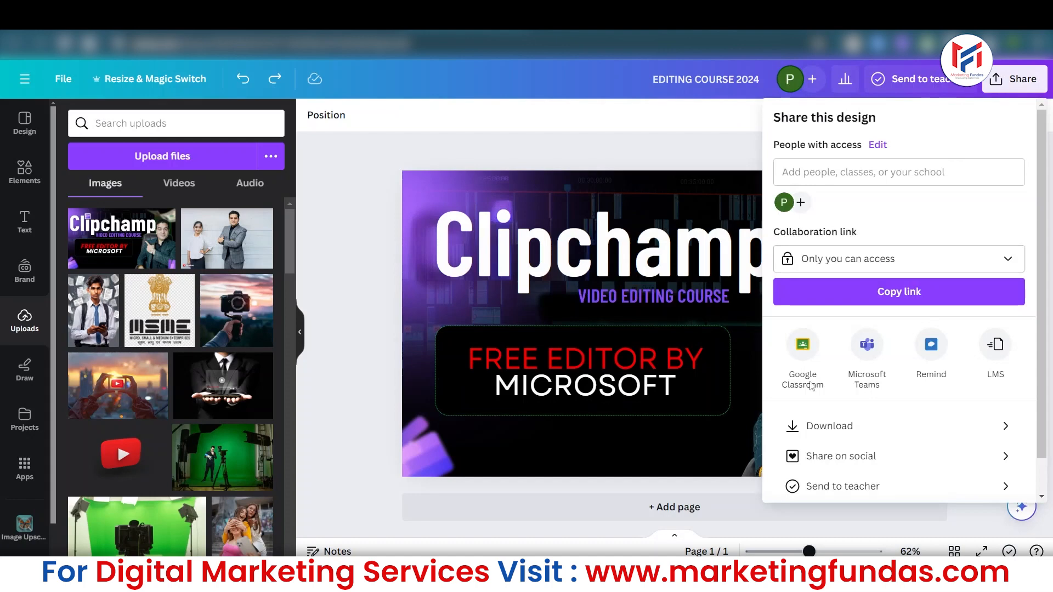
pyautogui.click(794, 433)
pyautogui.click(897, 179)
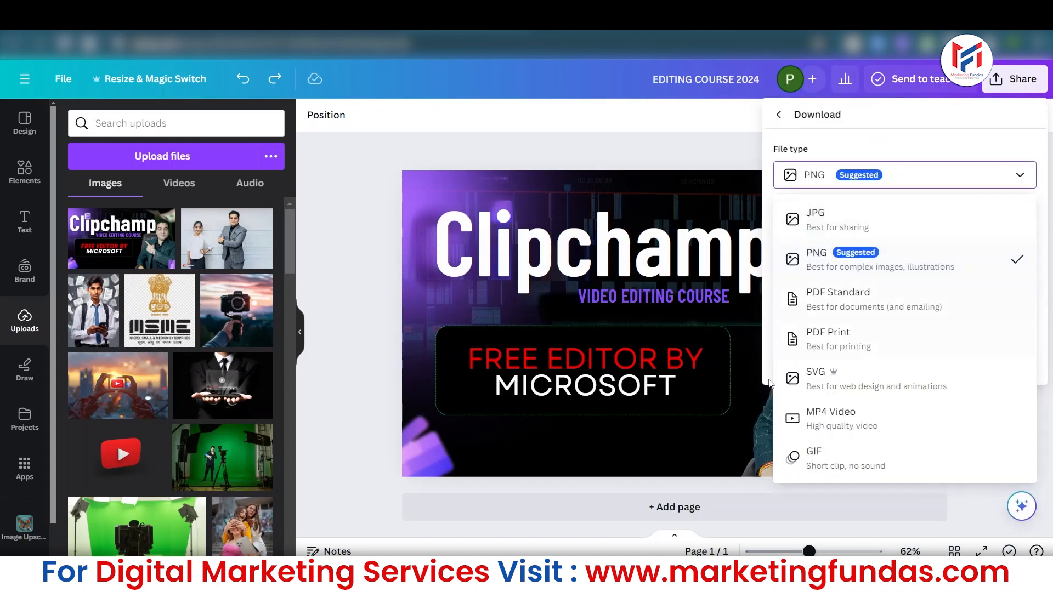
pyautogui.click(806, 180)
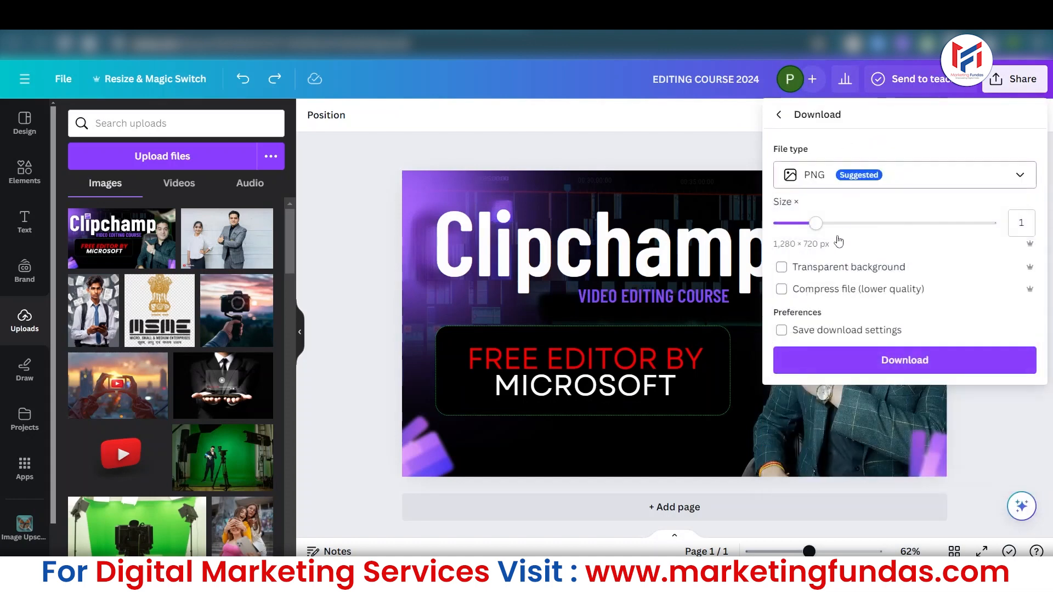
pyautogui.click(782, 290)
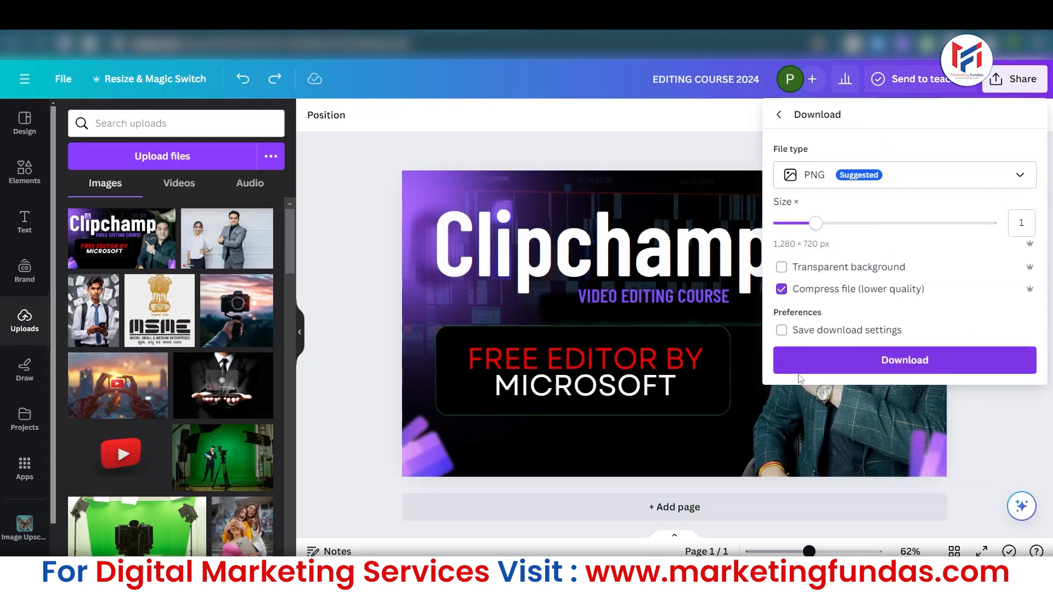
pyautogui.click(820, 367)
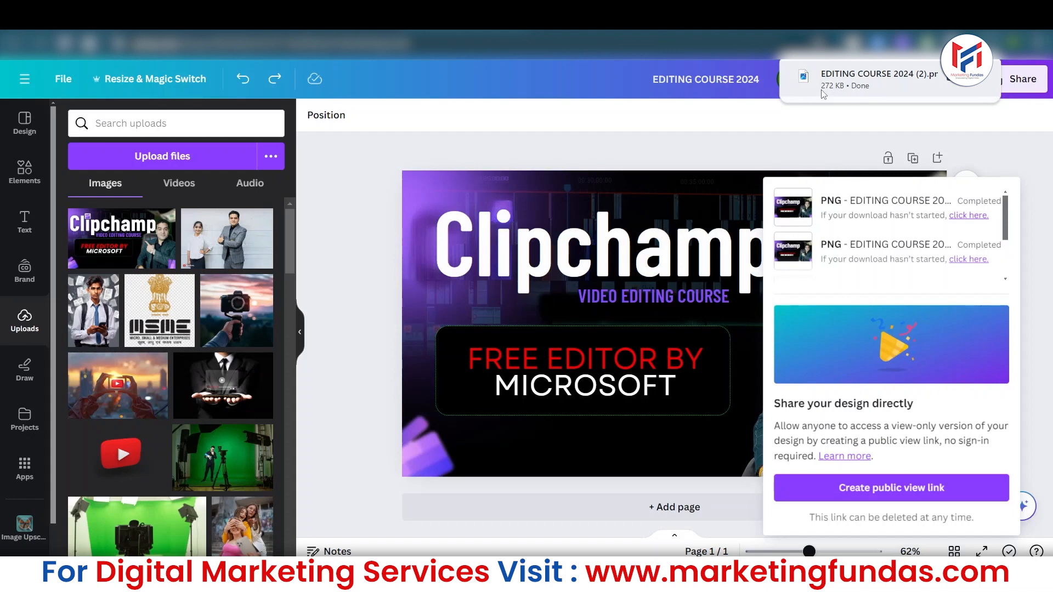
pyautogui.click(570, 166)
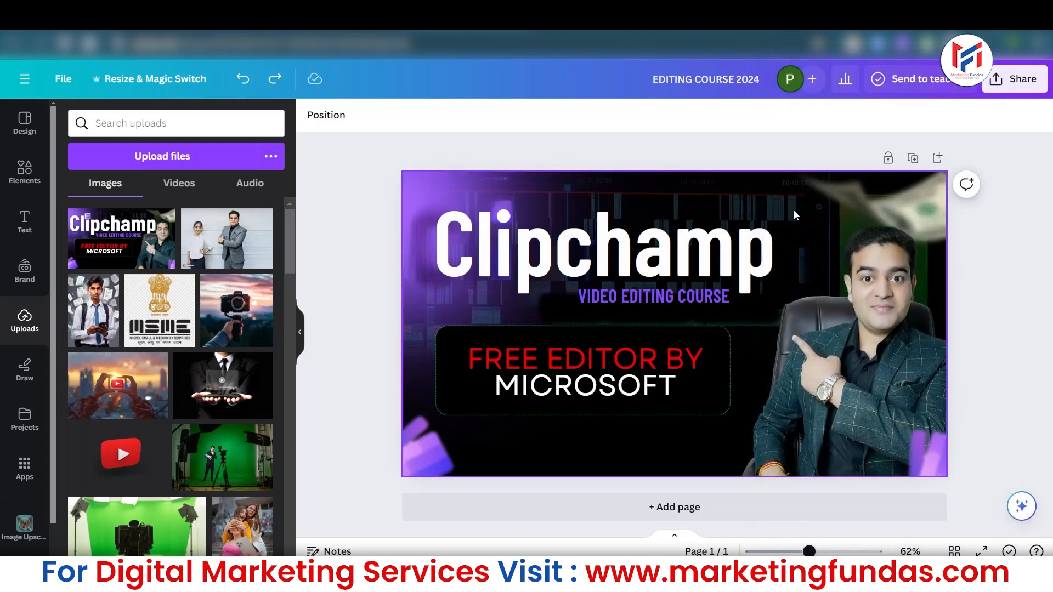